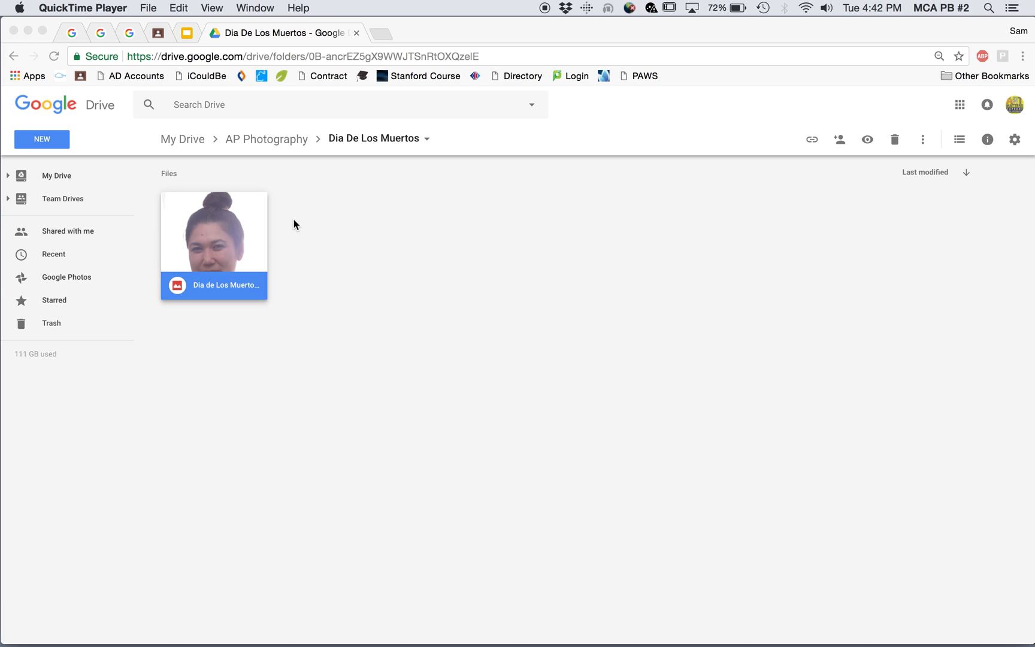
Preview the portrait Dia de Los Muertos-020.CR2 in the Drive folder and check the skull images in the Downloads folder
double_click(226, 243)
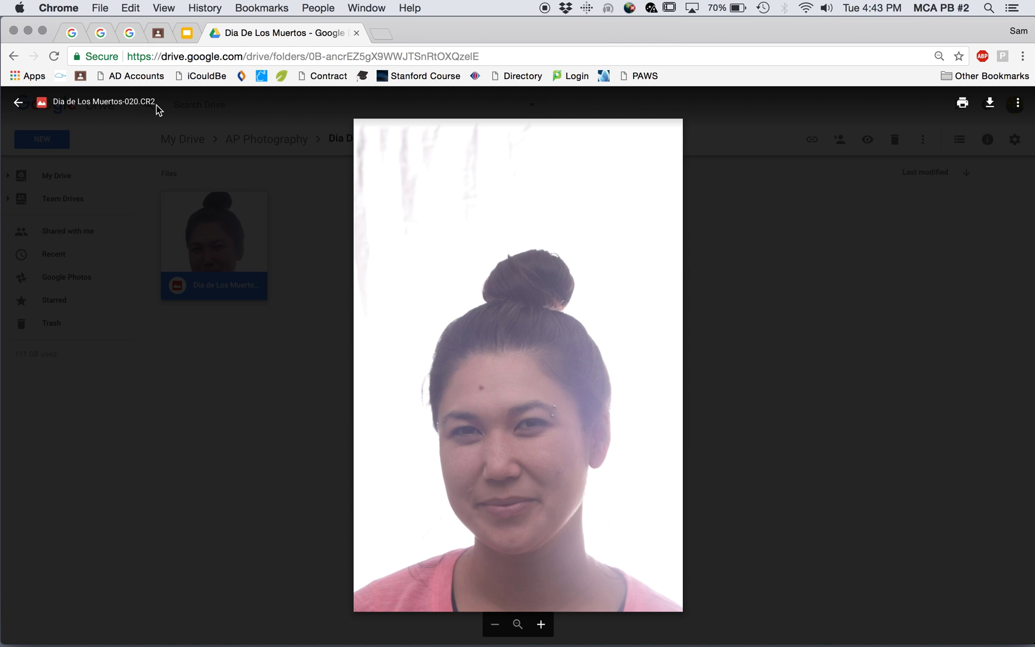
left_click(18, 103)
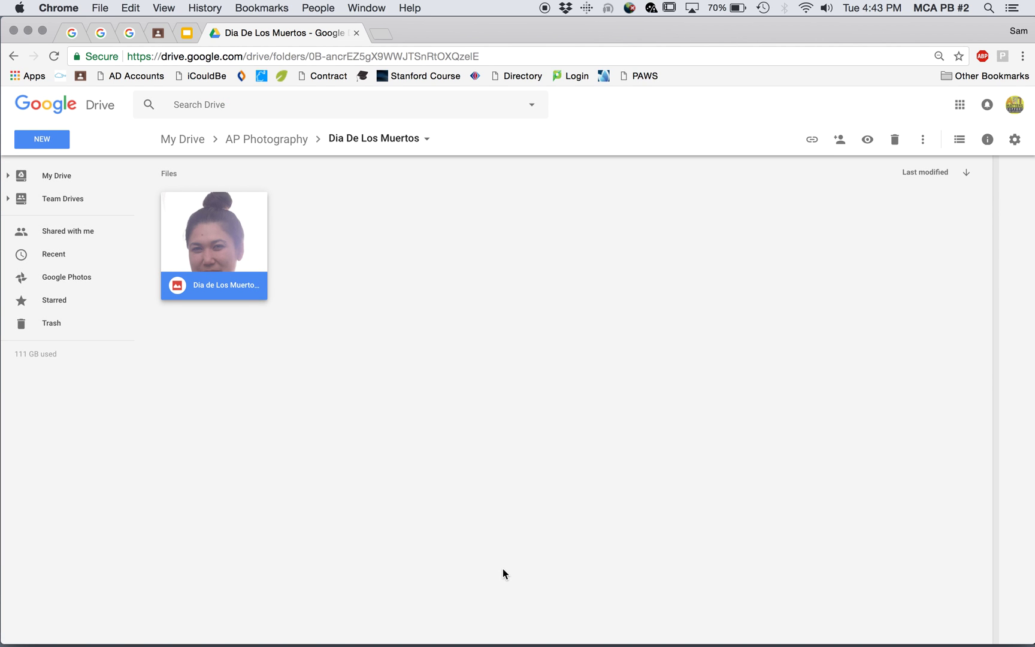
mouse_move(641, 645)
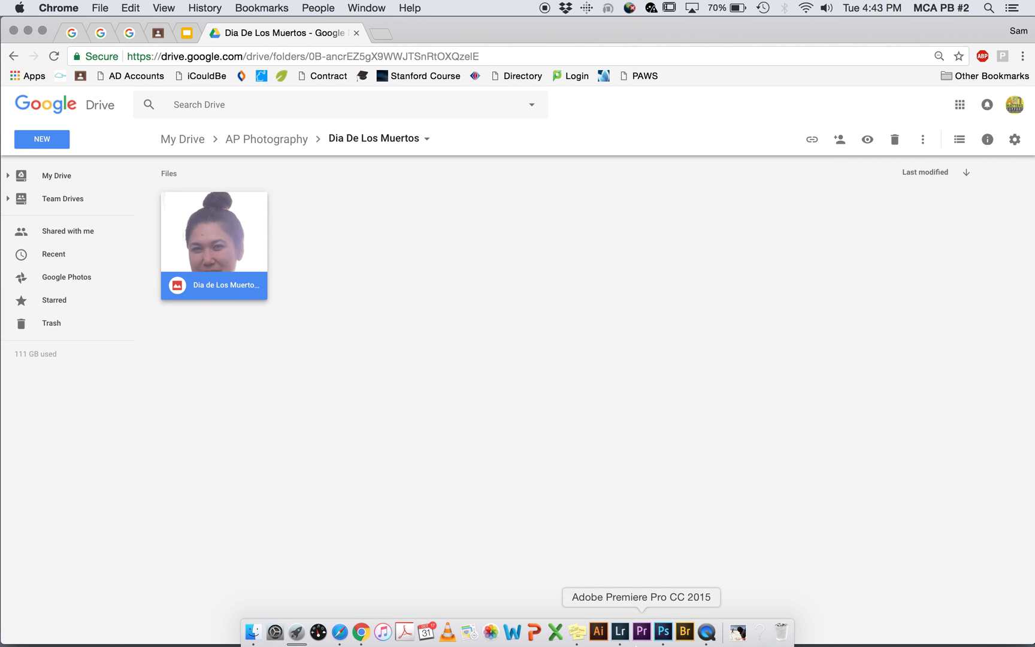
left_click(733, 632)
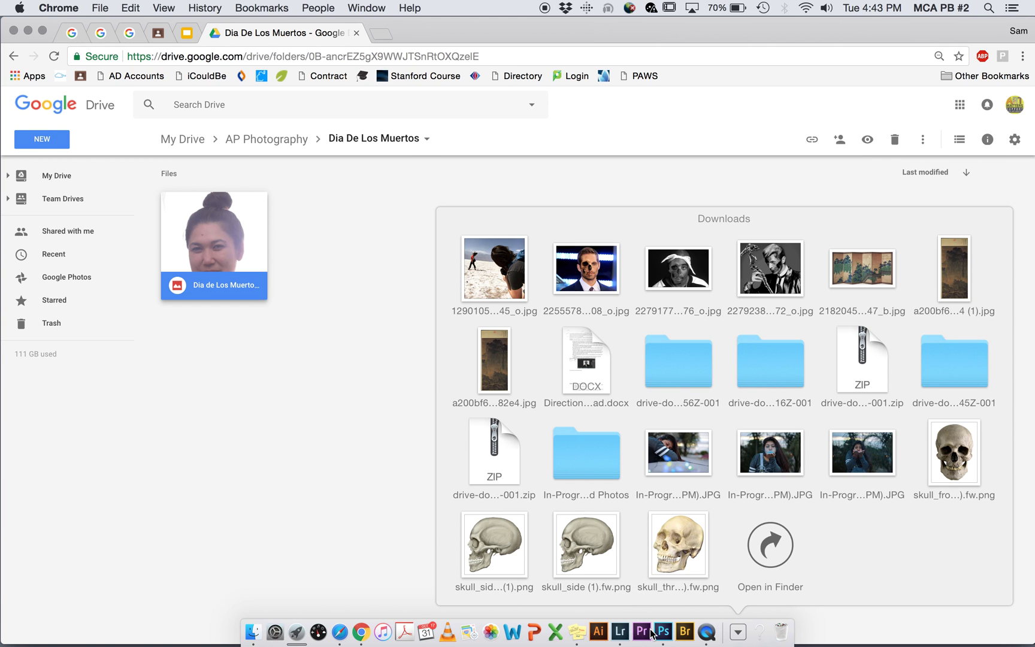
Switch to Lightroom and revert Dia de Los Muertos-020.CR2 to its original Tethered Capture history state
left_click(621, 632)
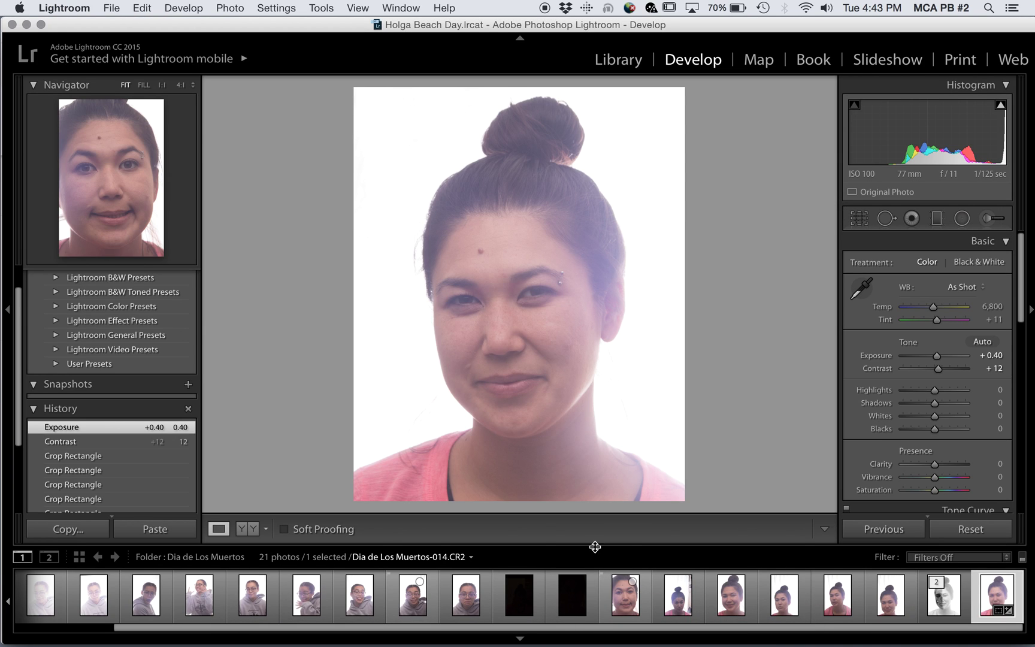
left_click_drag(798, 630, 836, 629)
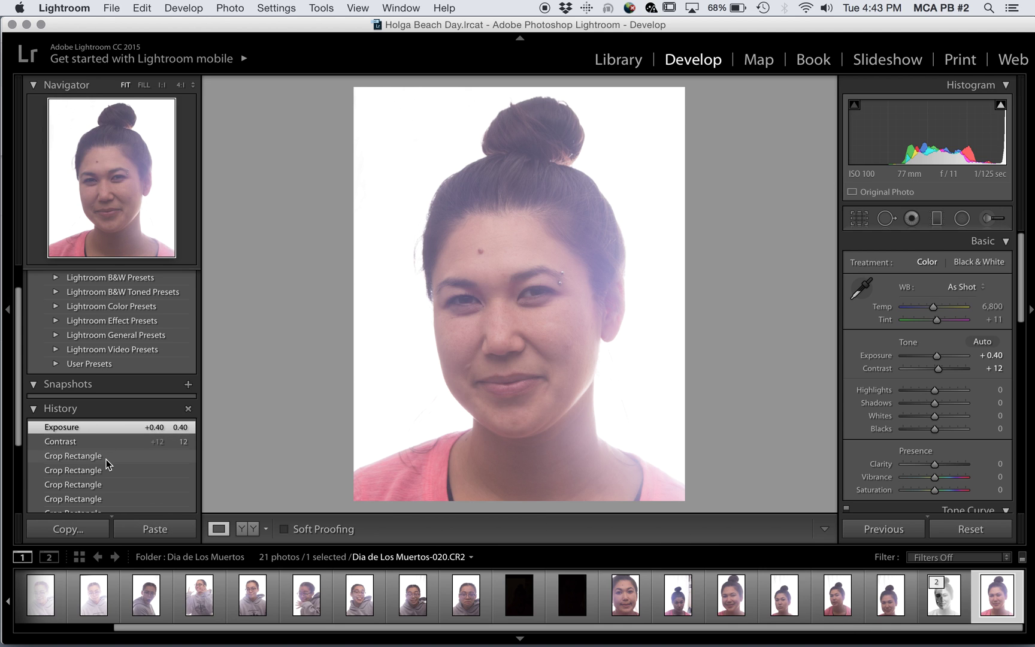
scroll(106, 460, "down", 5)
left_click(101, 444)
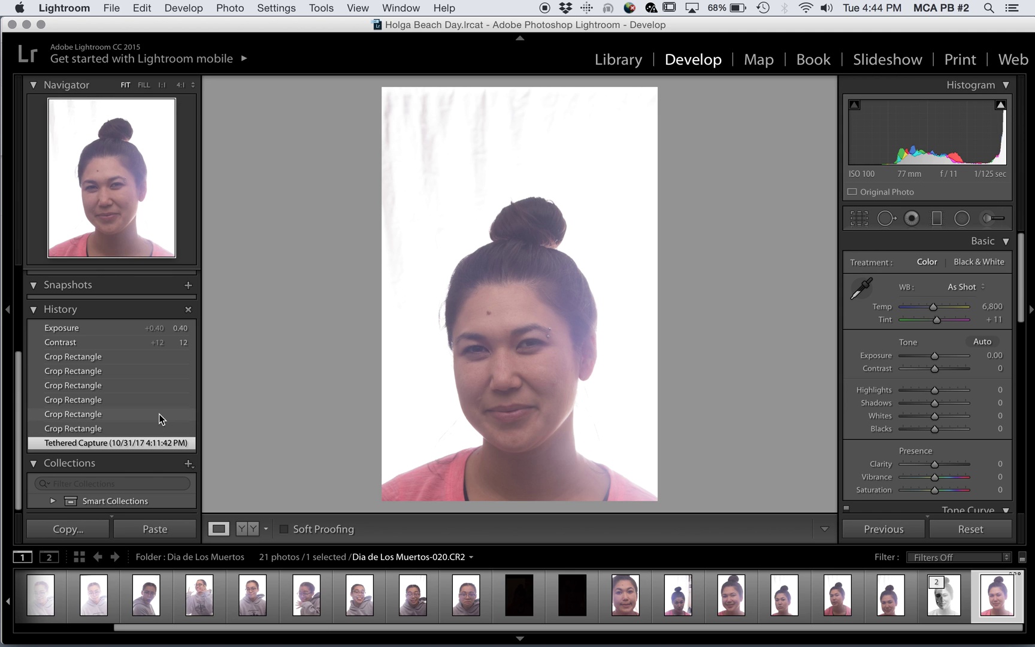
Crop the portrait to a 4 x 5 / 8 x 10 aspect, trimming empty background above the head and keeping the face centred
left_click(859, 219)
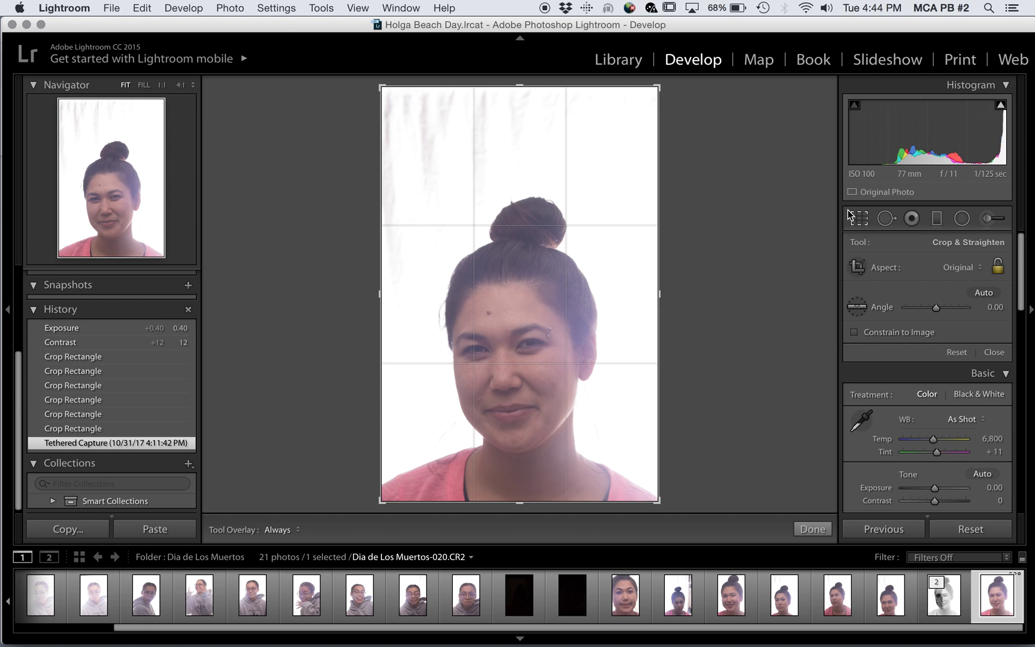
left_click(960, 268)
left_click(935, 305)
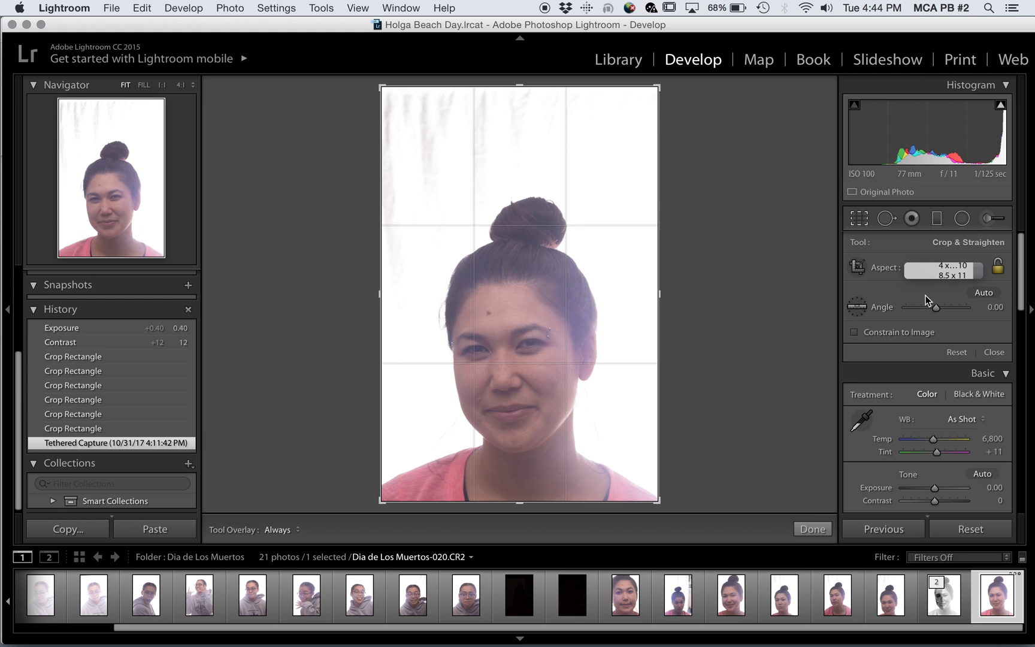
left_click_drag(619, 171, 619, 133)
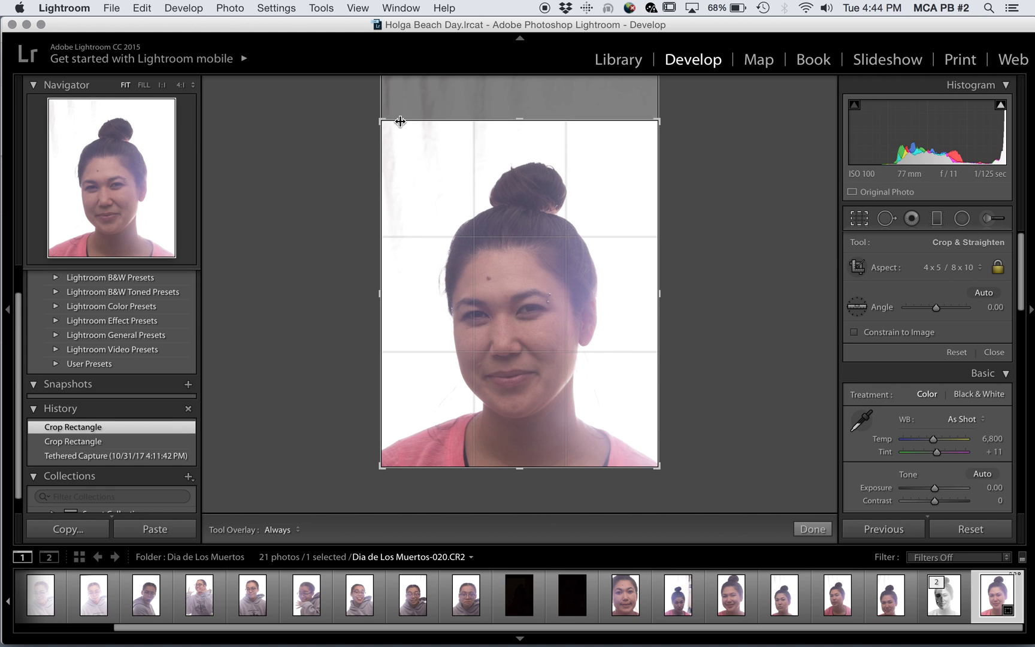
mouse_move(381, 121)
left_mouse_down()
mouse_move(390, 139)
mouse_move(384, 125)
left_mouse_up()
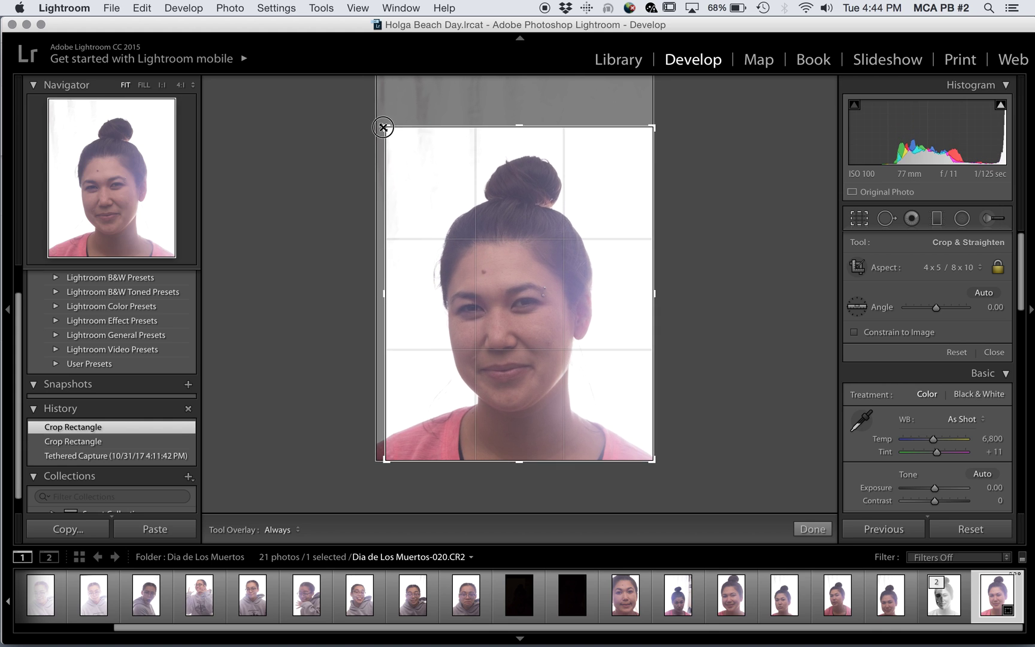
mouse_move(430, 175)
left_mouse_down()
mouse_move(452, 178)
mouse_move(441, 175)
left_mouse_up()
key("Return")
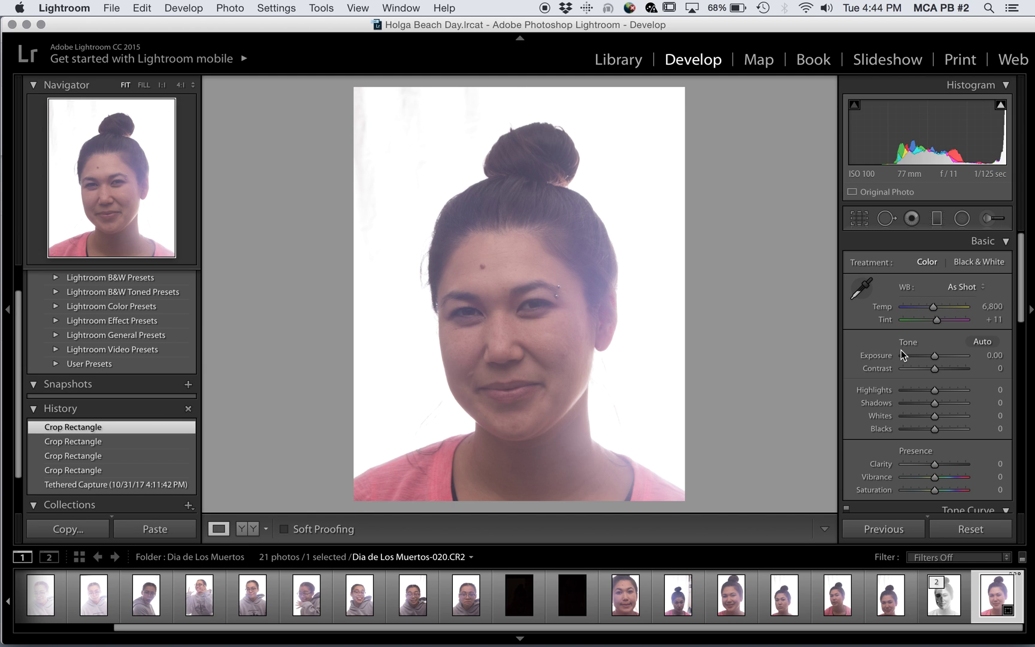
Set the portrait's exposure to +0.30 and contrast to +22, and open it for editing in Adobe Photoshop CC 2015
left_click_drag(935, 355, 943, 369)
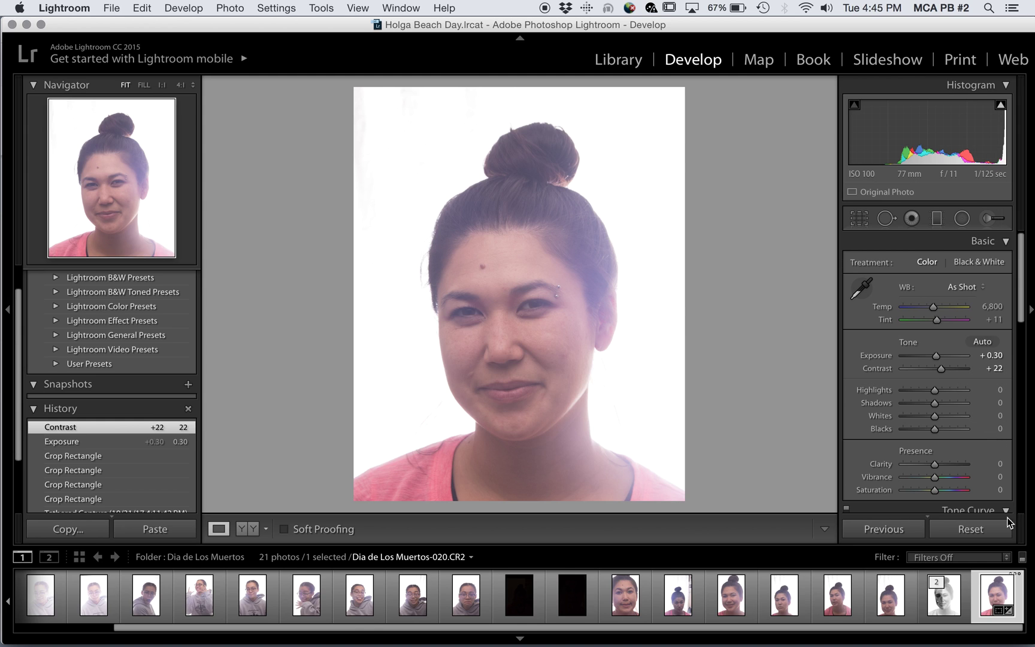
right_click(992, 606)
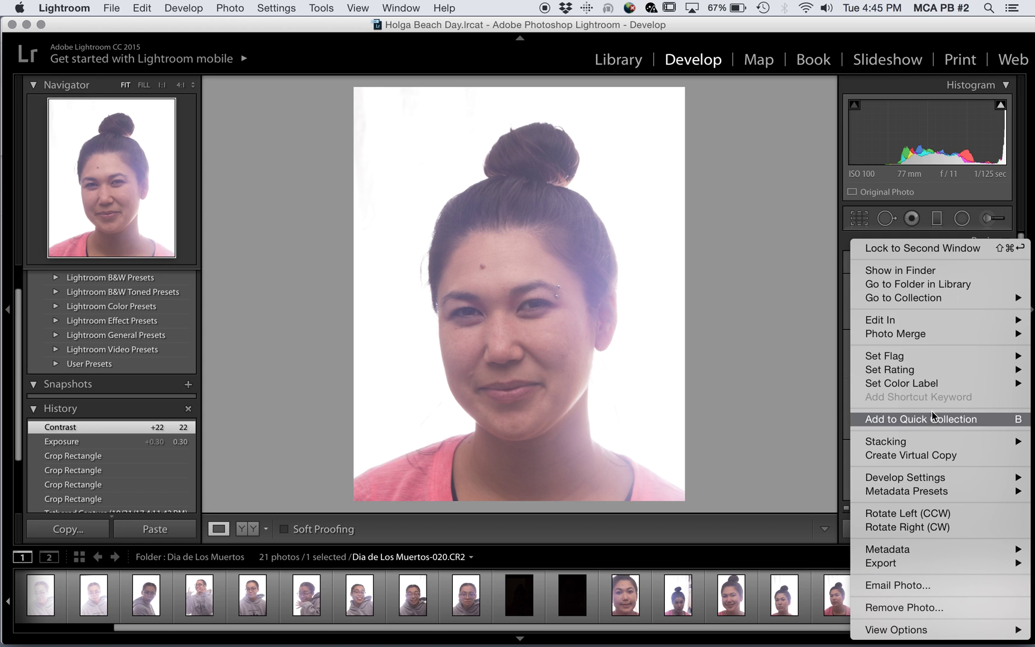
mouse_move(906, 321)
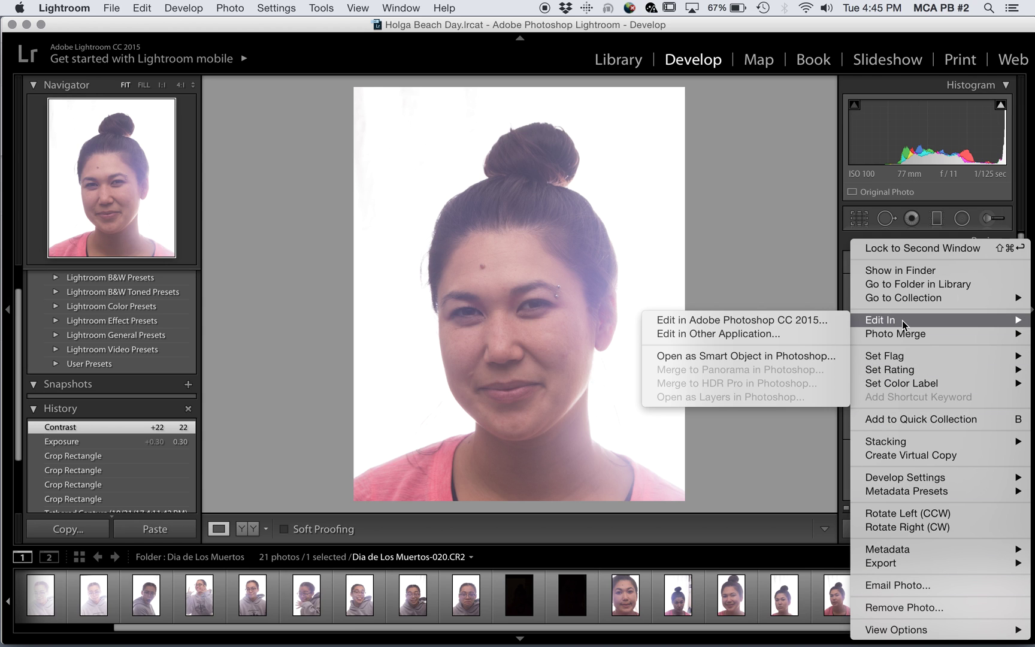
left_click(804, 320)
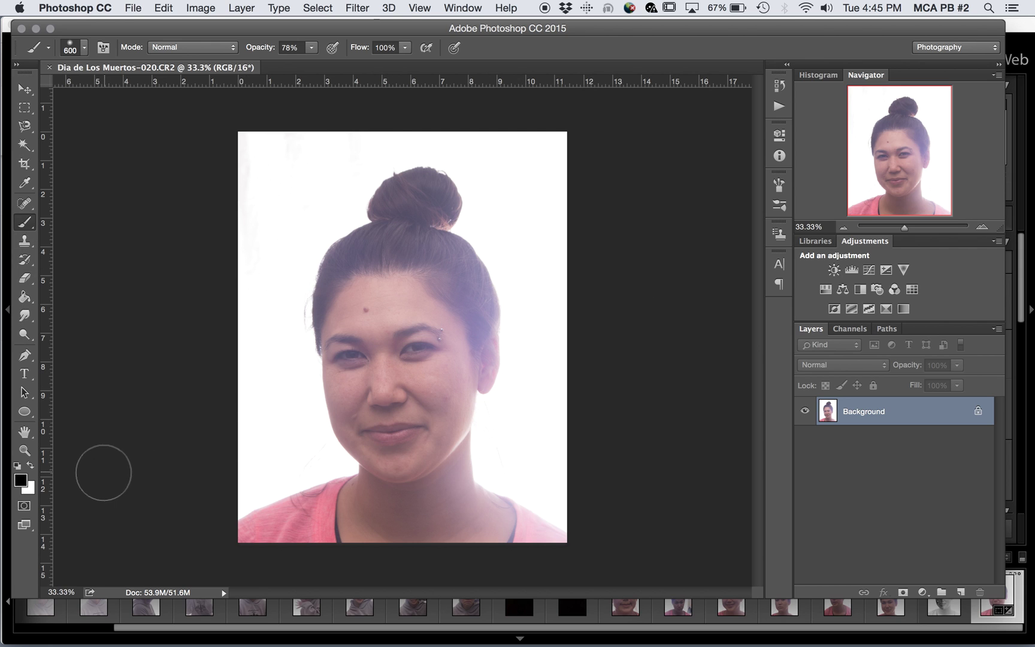
Try retouching small blemishes on the face at close zoom with the content-aware Spot Healing Brush at size 70
key("super+equal")
key("super+equal")
key("super+equal")
key("super+equal")
key("super+equal")
key("super+equal")
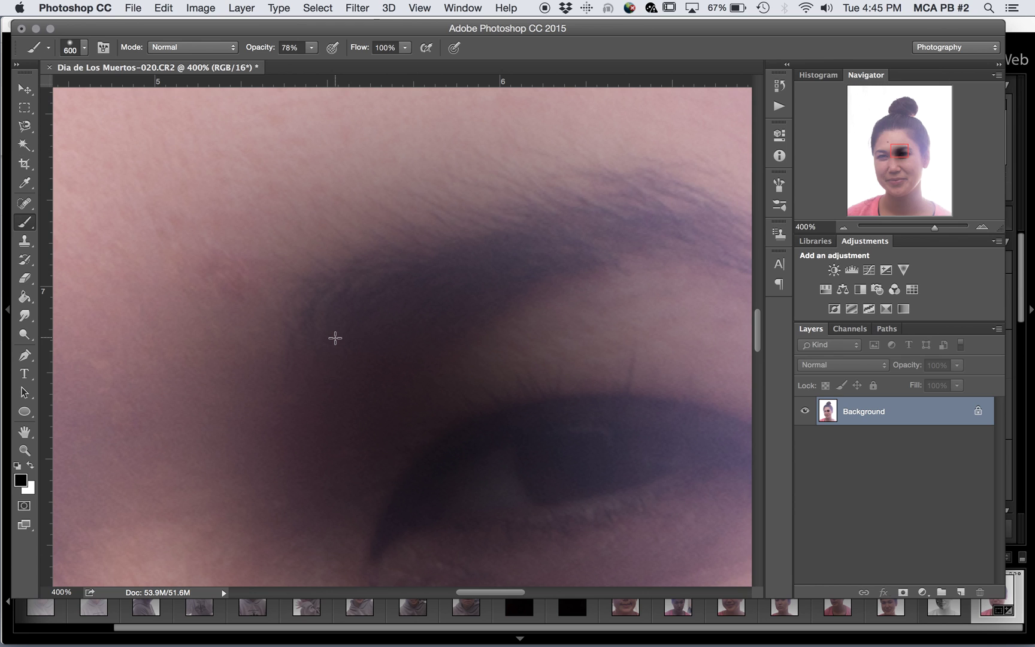
key("super+minus")
key("super+minus")
key("super+minus")
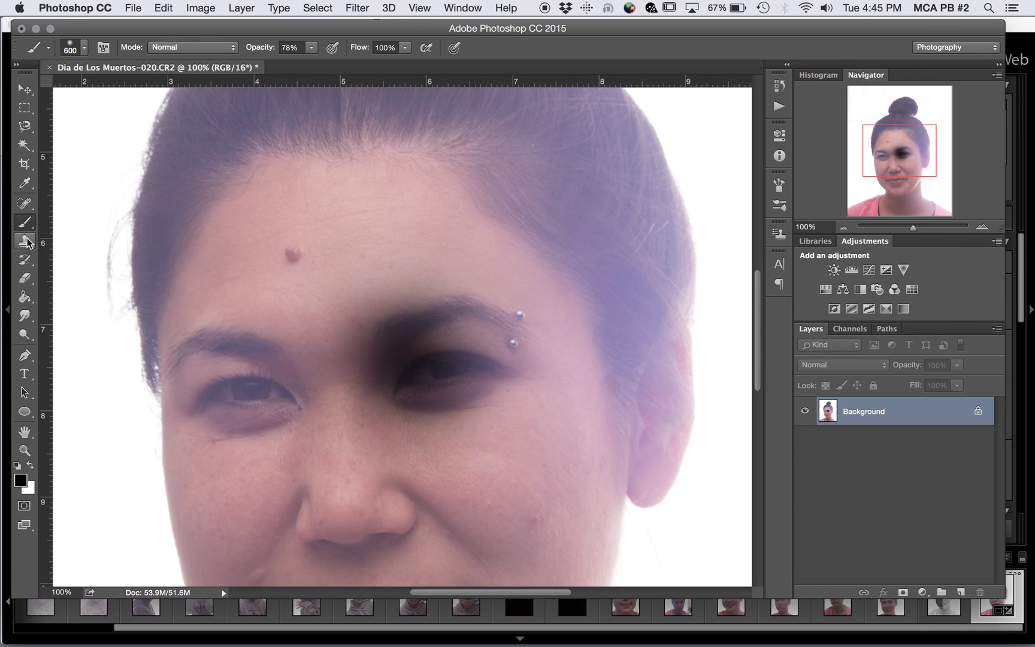
left_click(24, 203)
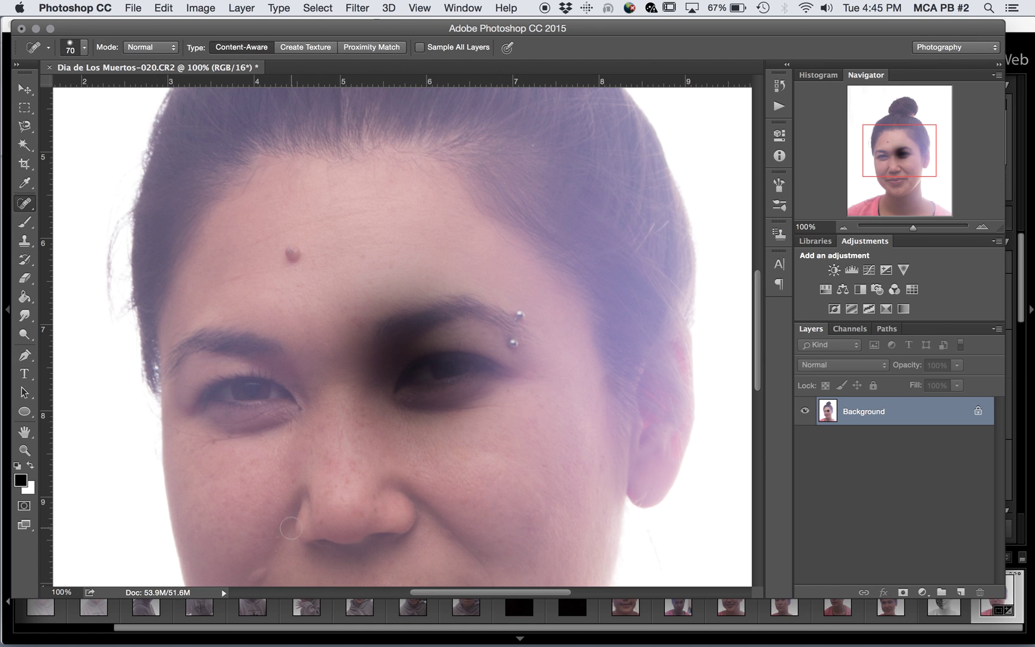
left_click_drag(388, 265, 363, 266)
left_click_drag(538, 488, 569, 410)
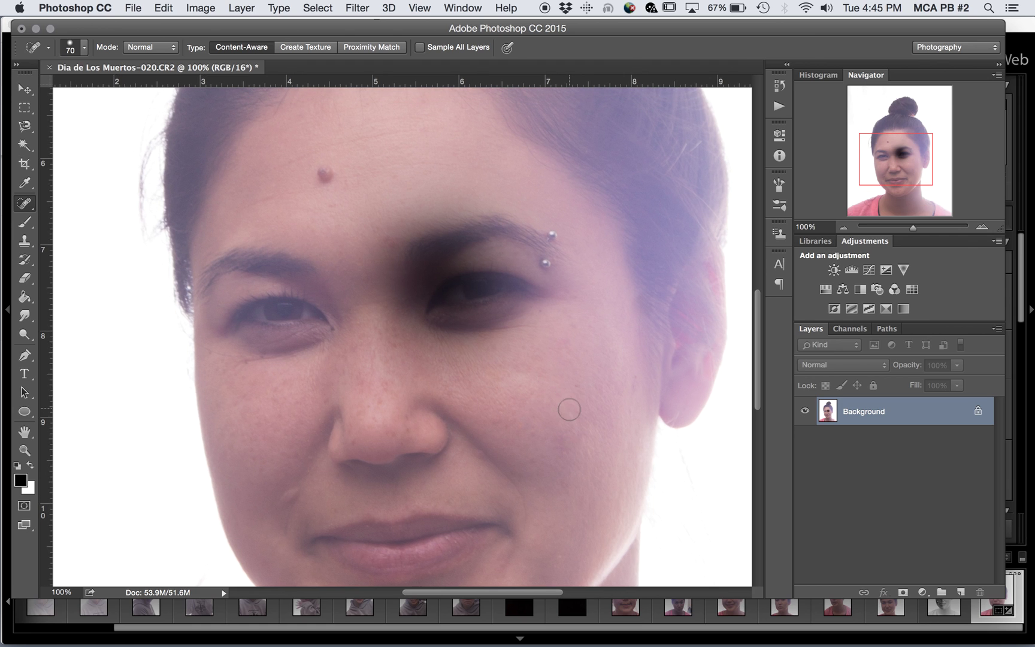
Revert the portrait to its Open history state, discarding the brush and spot healing strokes, and switch to the Move tool
key("super+minus")
key("super+minus")
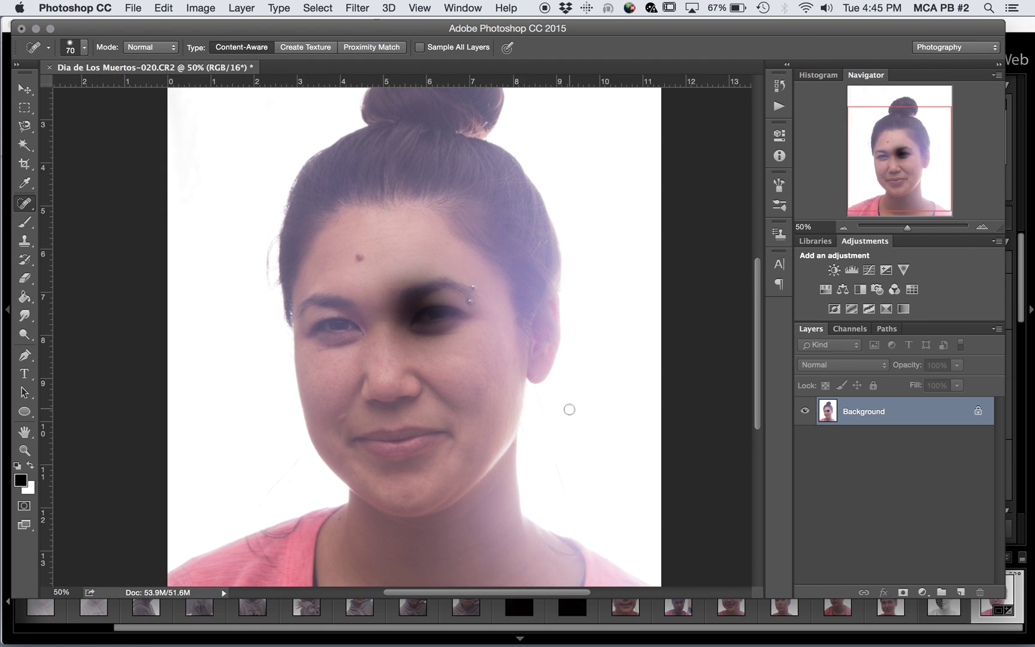
key("super+minus")
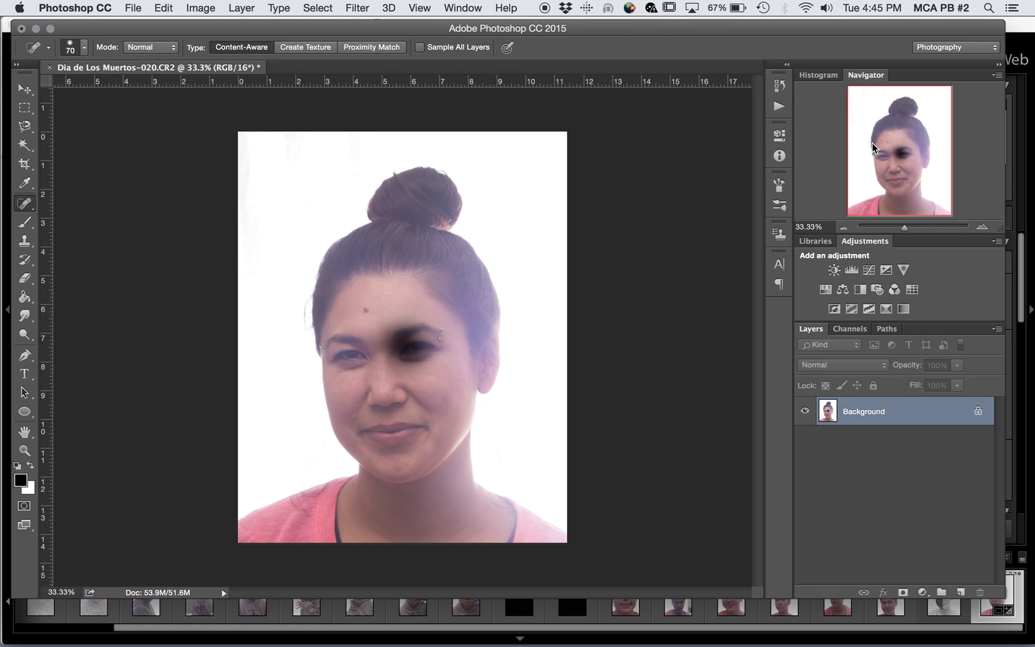
left_click(781, 86)
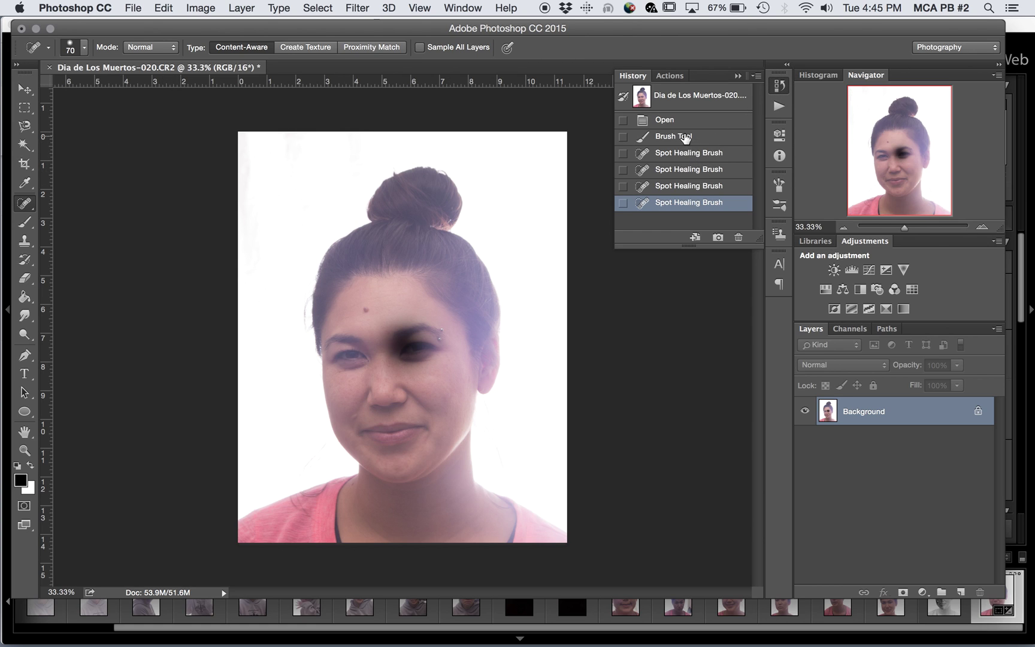
left_click(665, 121)
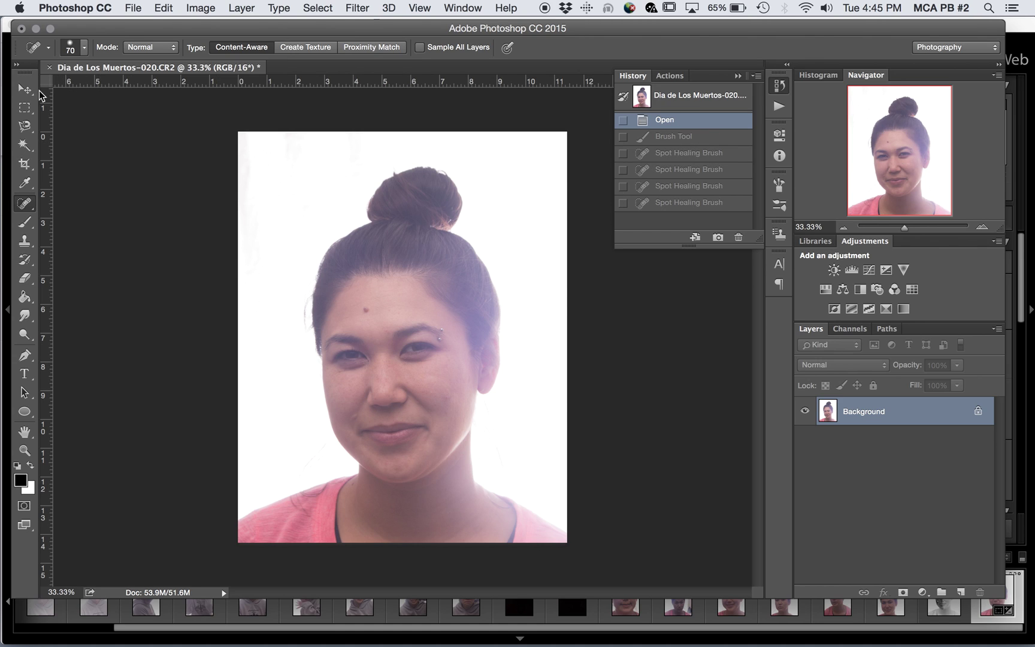
left_click(25, 88)
left_click(738, 76)
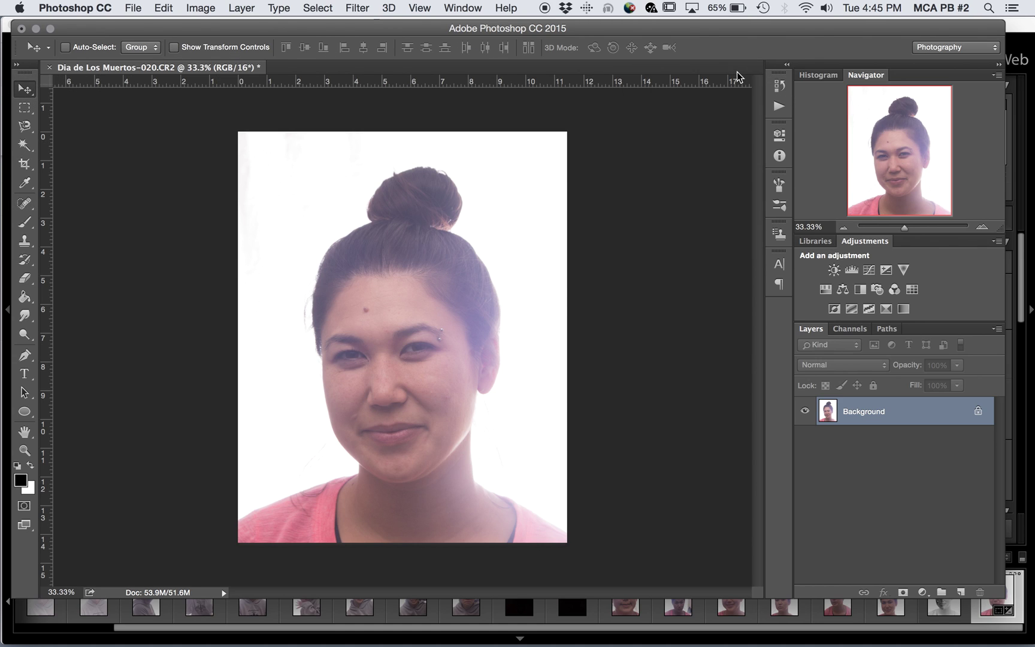
Place skull_front (4).fw.png from Downloads as an embedded image over the portrait, accepting the loss of its Fireworks data
left_click(133, 8)
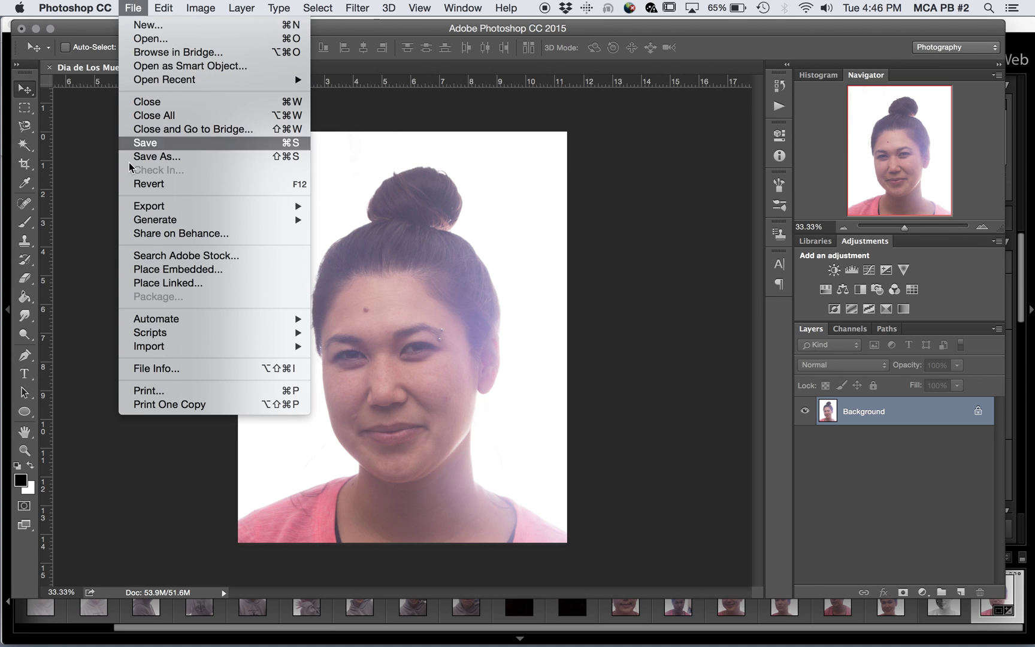
left_click(142, 272)
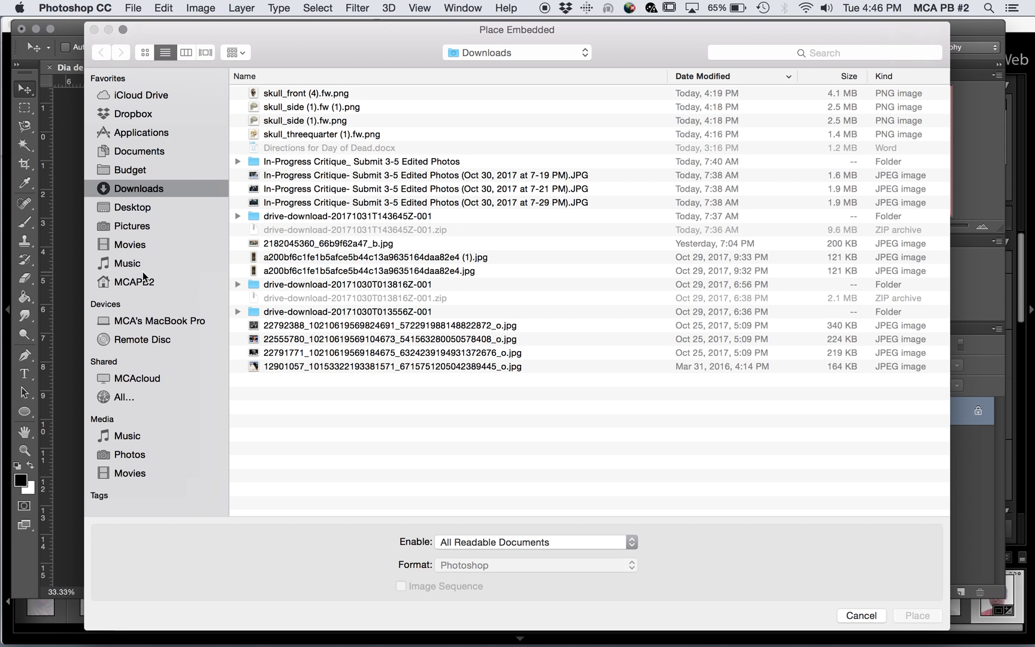
left_click(273, 93)
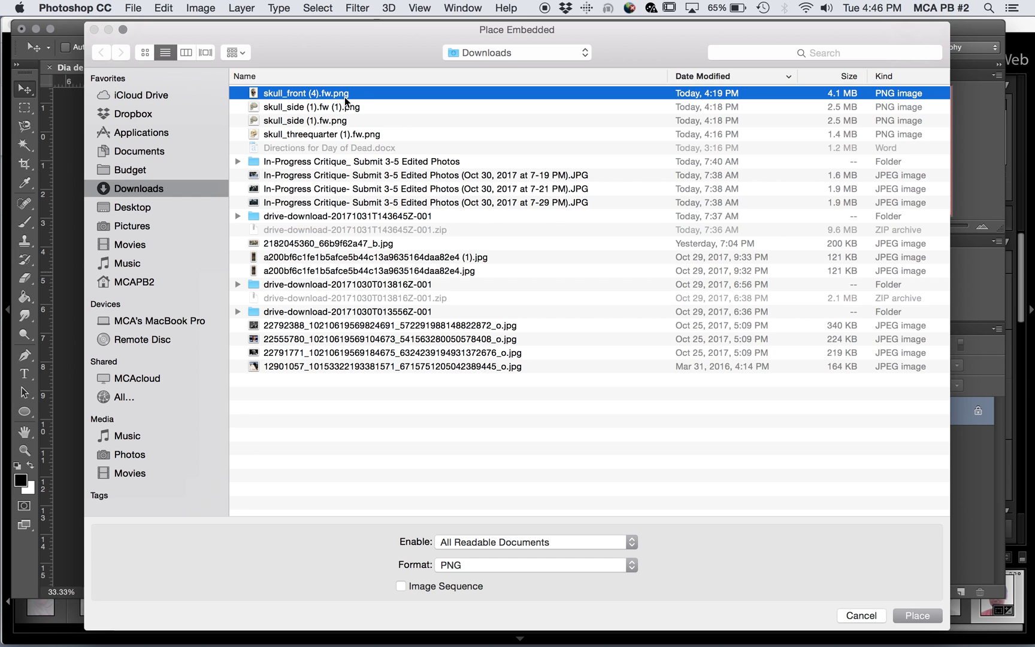
left_click(932, 615)
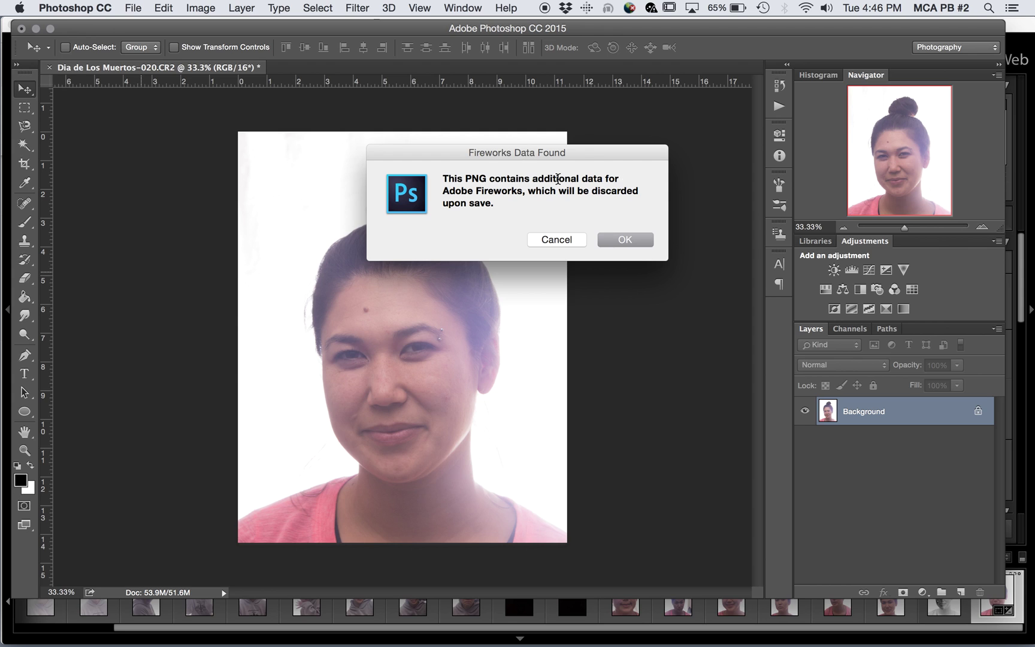
left_click(618, 239)
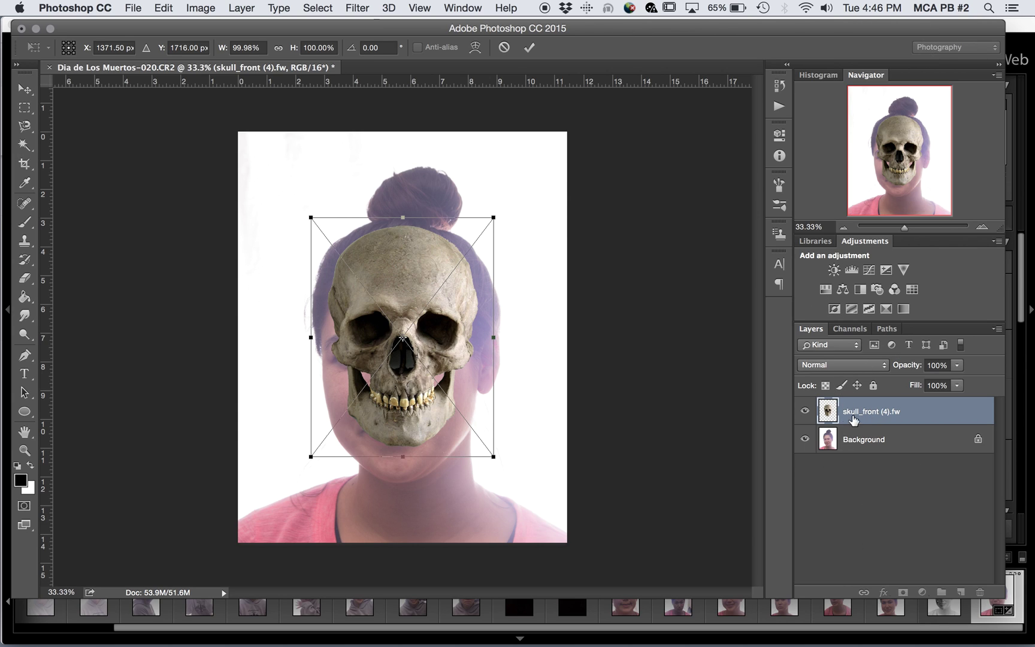
Set the skull layer's opacity to 50% and enlarge it to about 111%, positioned over the face with the eye sockets on the eyes
mouse_move(905, 367)
left_mouse_down()
mouse_move(891, 372)
mouse_move(909, 367)
left_mouse_up()
left_click_drag(411, 271, 392, 292)
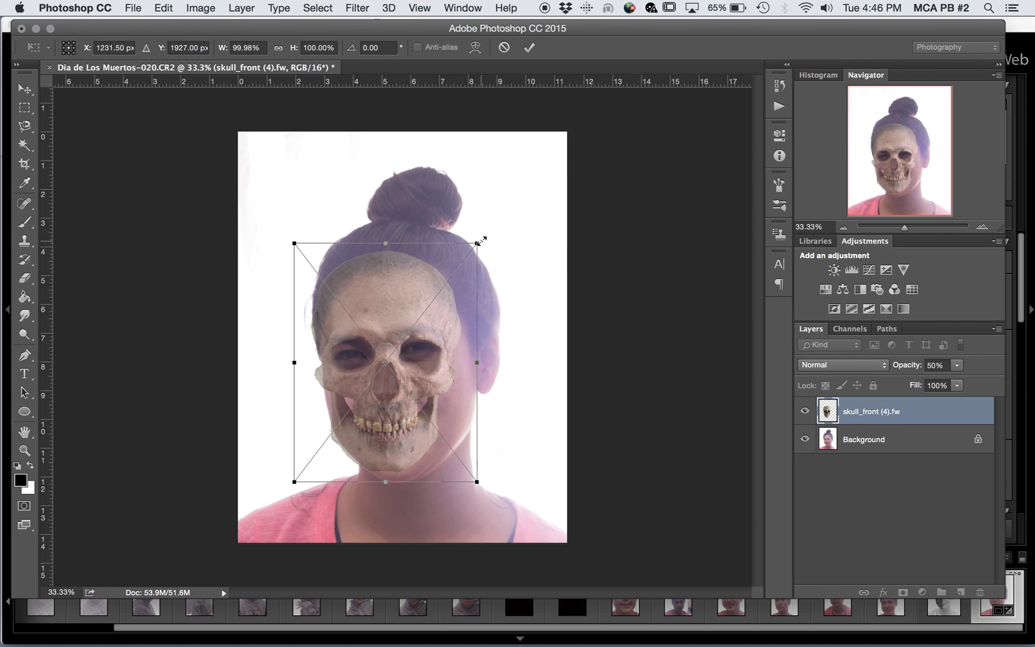
left_click_drag(477, 242, 513, 220)
left_click_drag(397, 277, 395, 283)
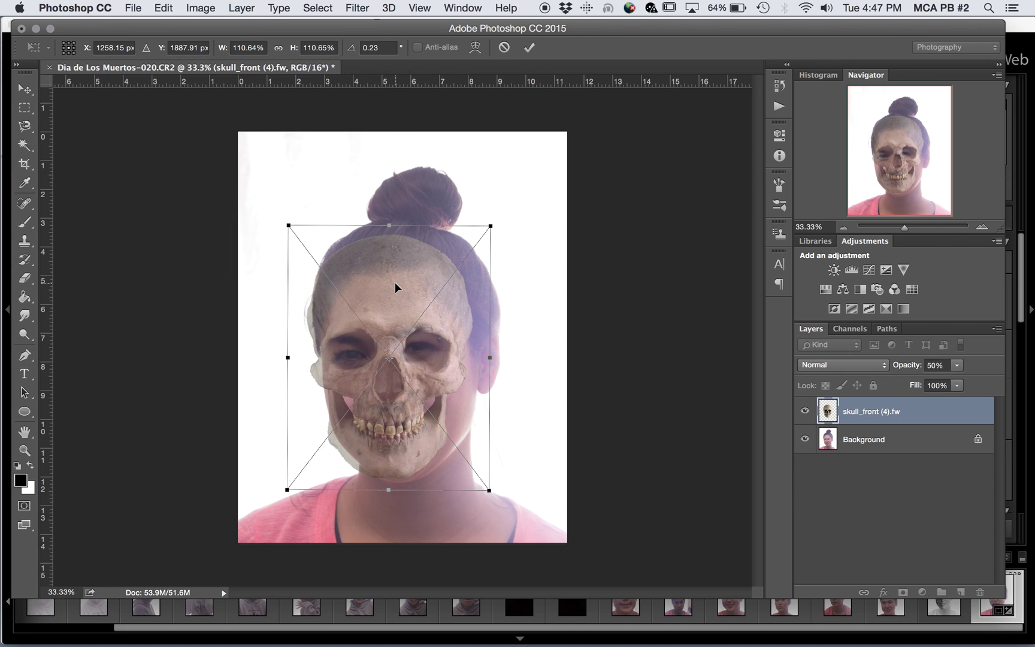
Fit the skull to the face by rotating it to about -1.8°, scaling it to about 115% and nudging it into place, and commit the transform
left_click_drag(491, 227, 491, 223)
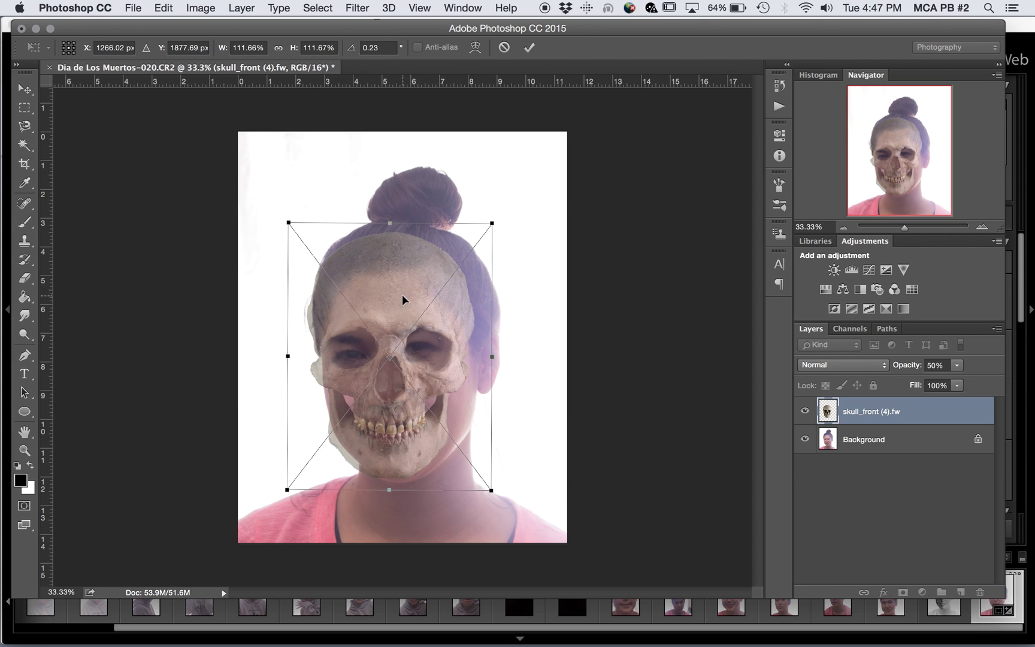
left_click_drag(406, 285, 402, 281)
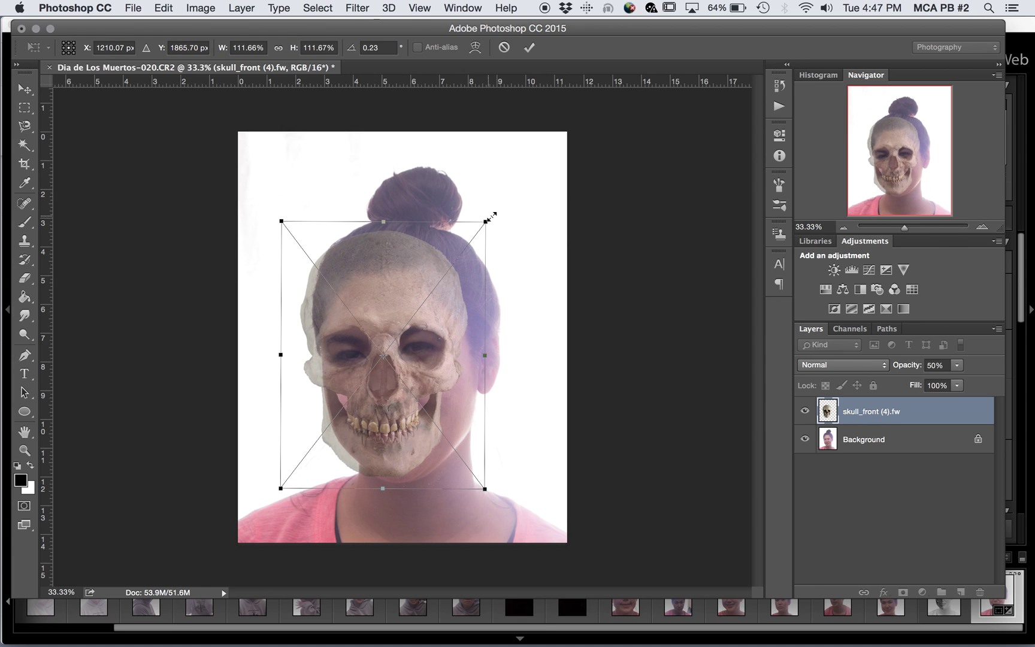
left_click_drag(499, 214, 494, 210)
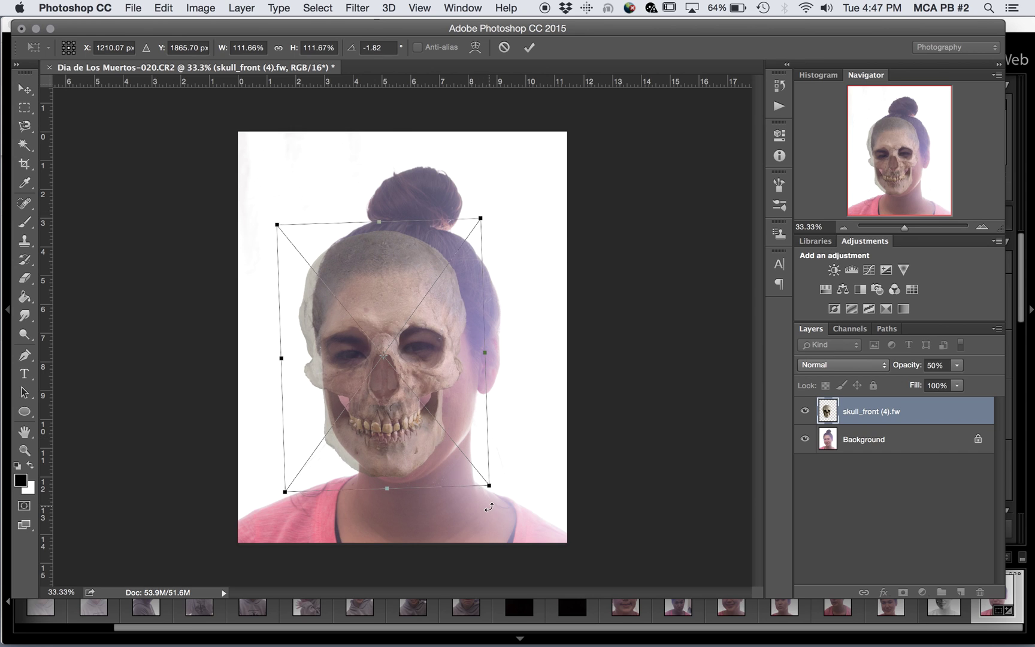
left_click_drag(488, 479, 502, 481)
left_click(376, 290)
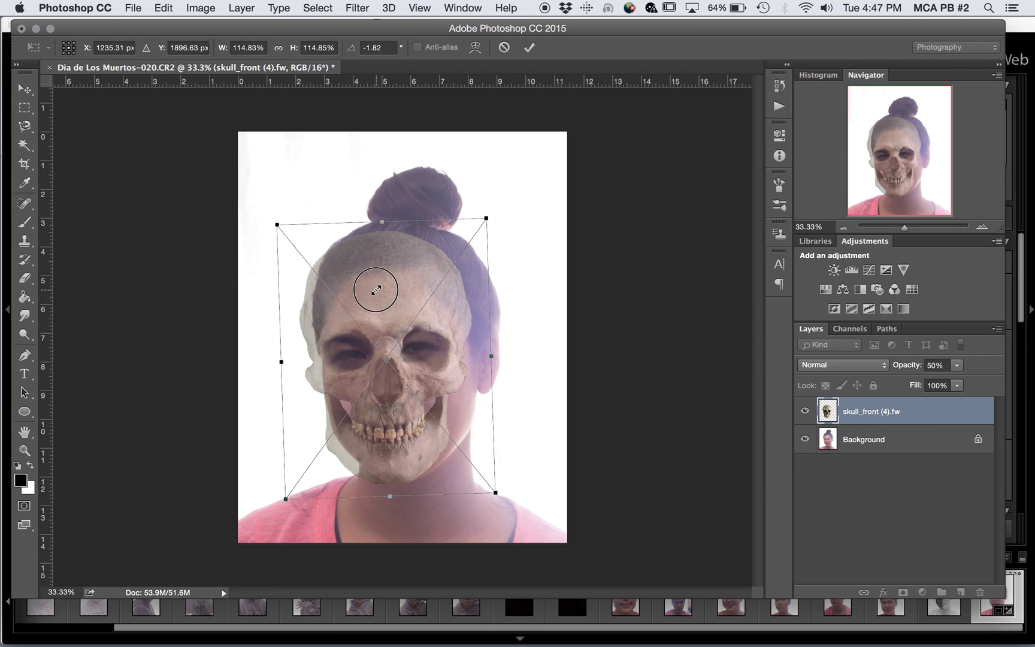
mouse_move(376, 290)
left_mouse_down()
mouse_move(369, 277)
mouse_move(374, 291)
left_mouse_up()
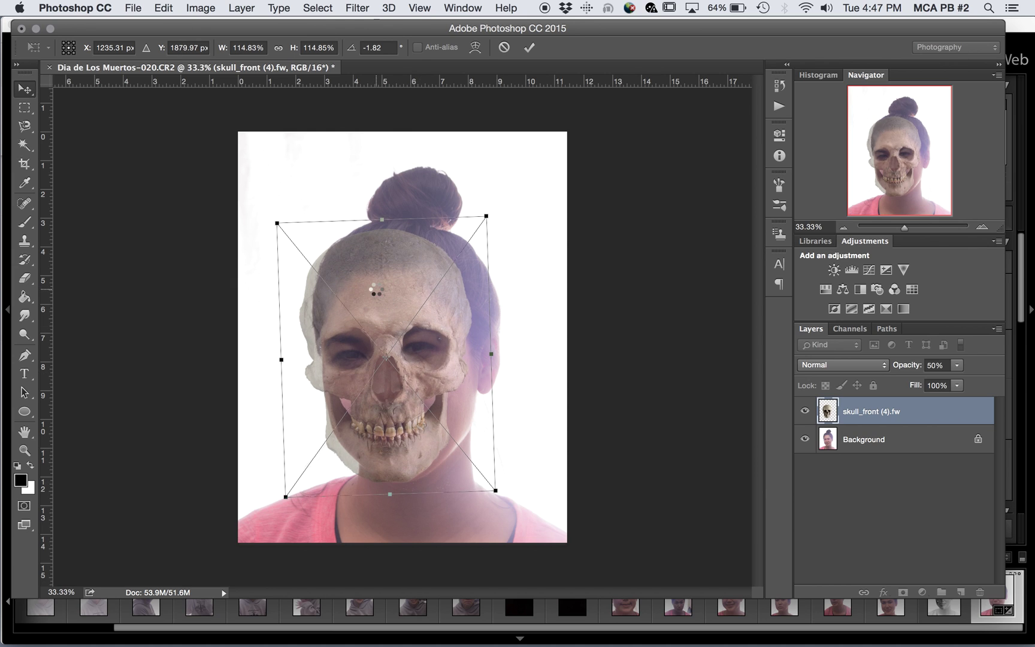
key("Return")
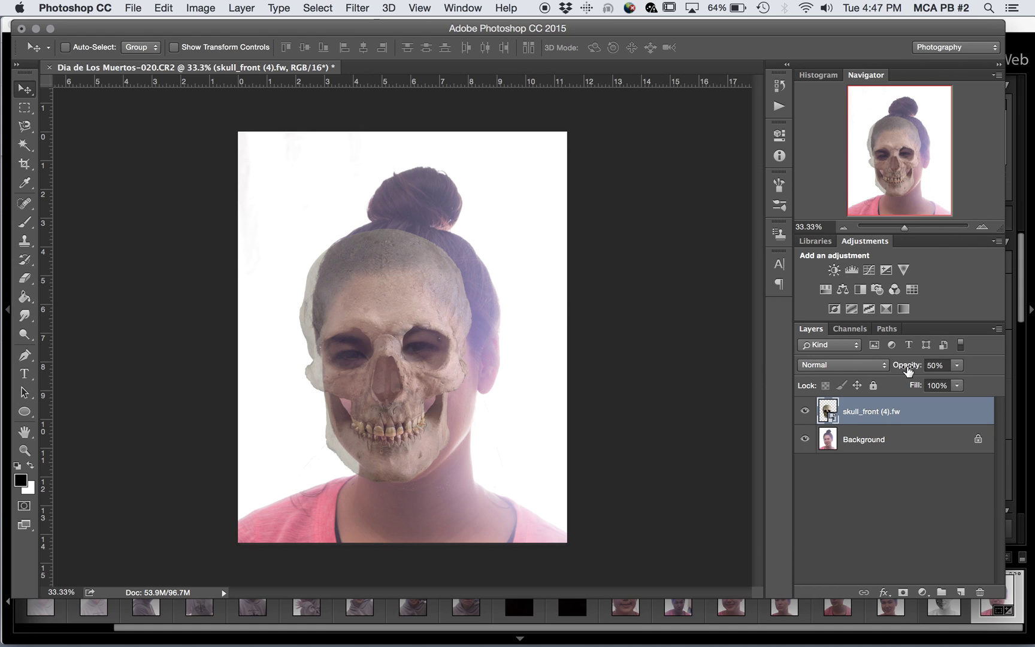
Raise the skull layer's opacity to 100% and try the Darken and Multiply blend modes on it
left_click_drag(905, 371, 992, 372)
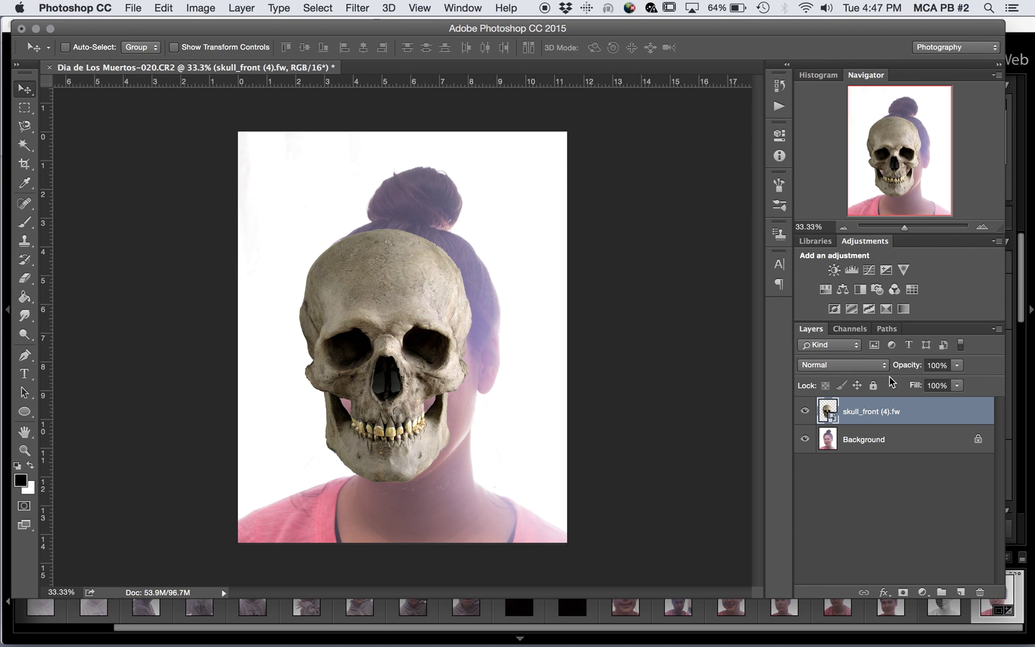
left_click(825, 365)
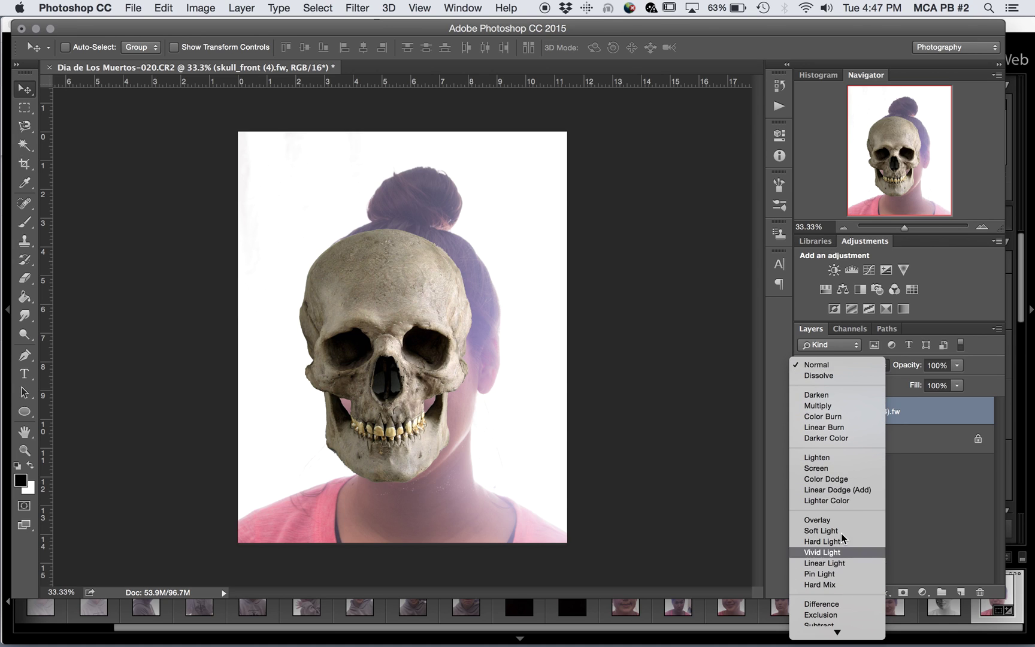
left_click(838, 394)
left_click(836, 364)
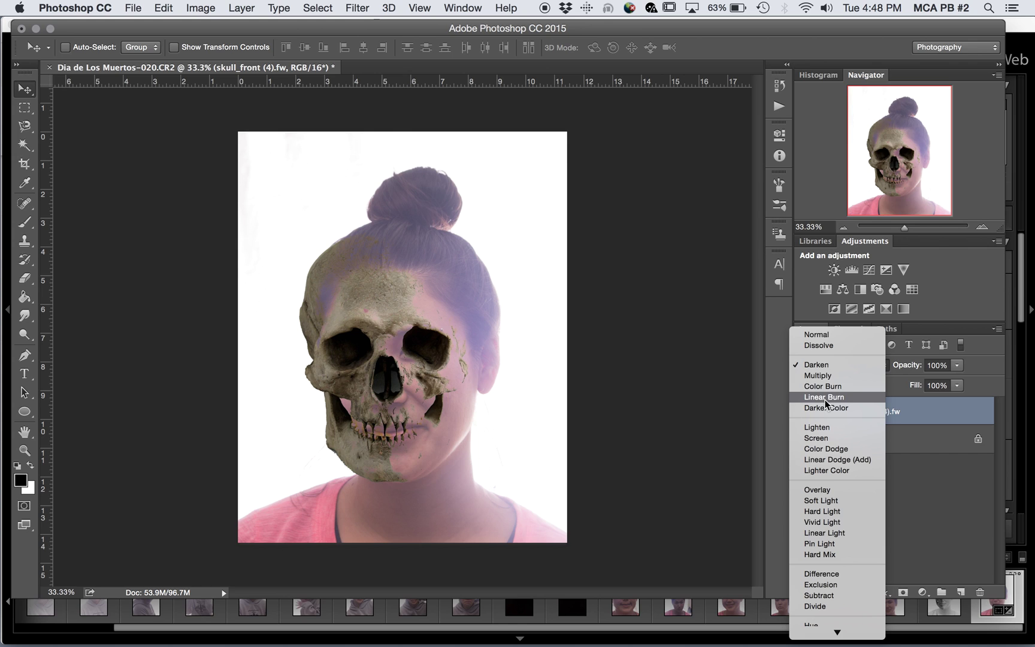
left_click(822, 376)
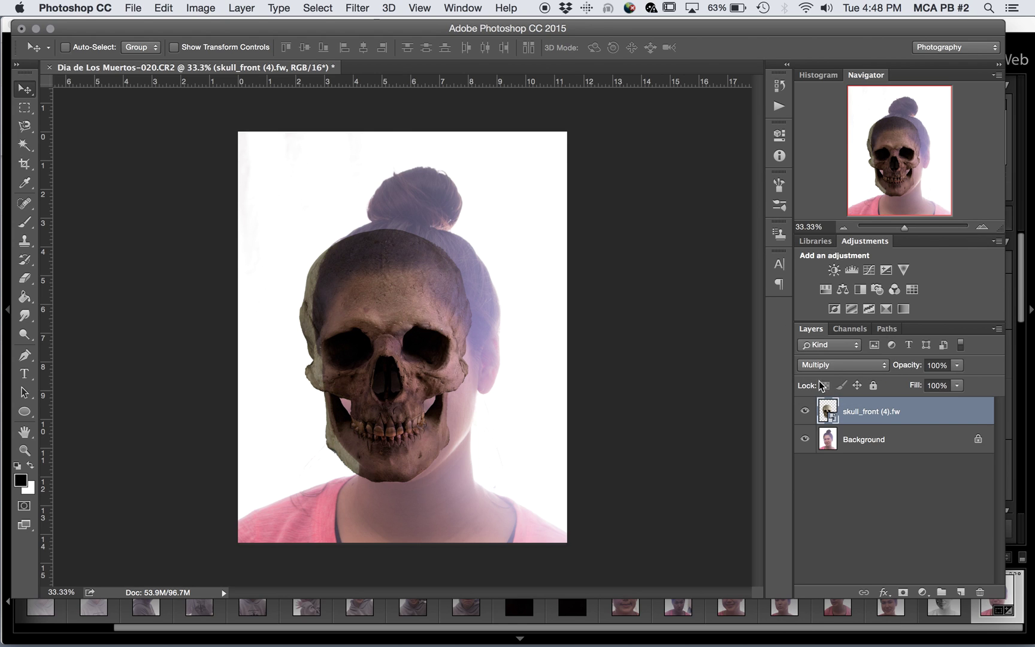
Set the skull layer's blend mode to Overlay and its opacity to 65%
left_click(829, 366)
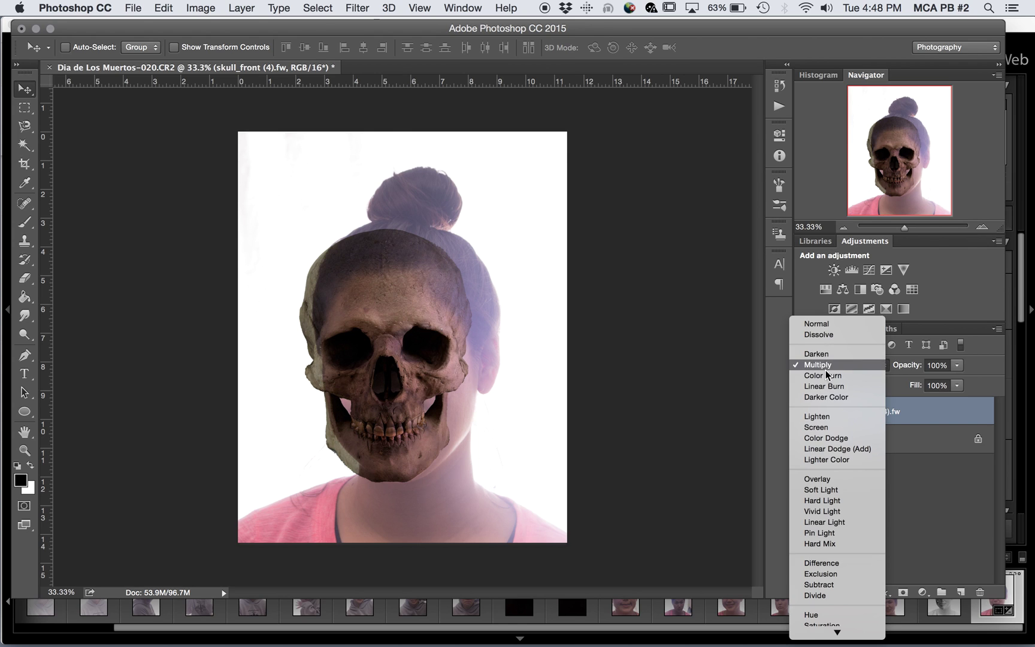
left_click(822, 481)
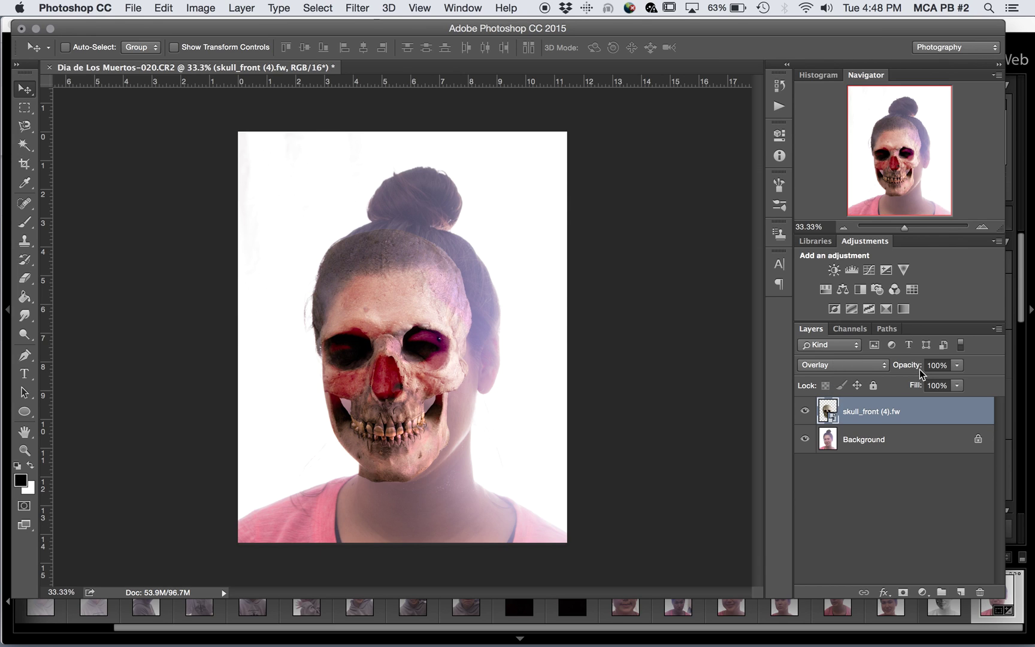
left_click_drag(920, 369, 909, 369)
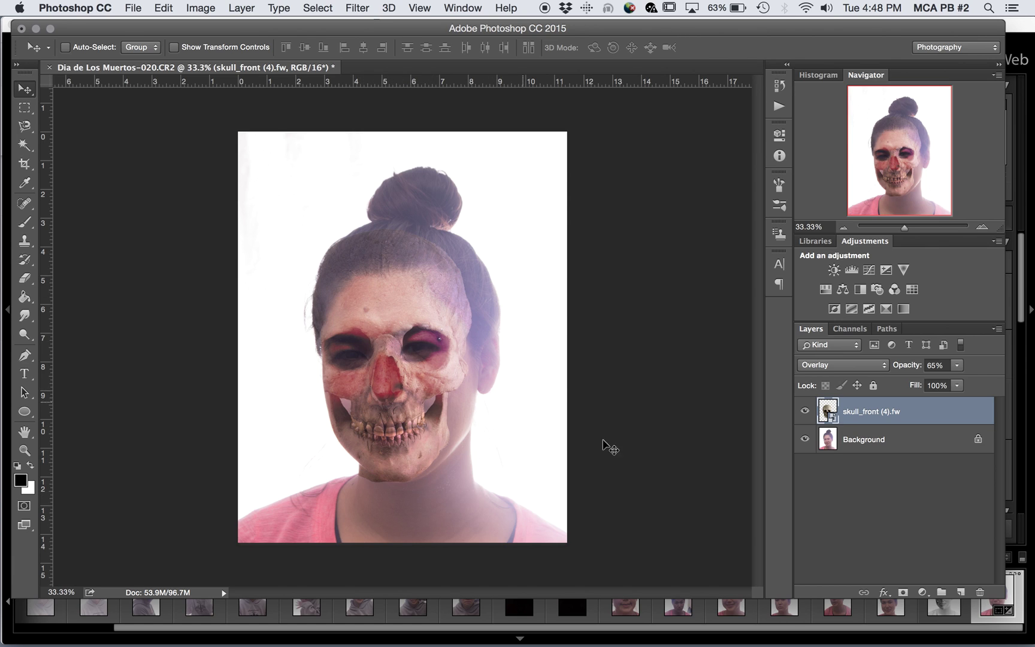
Add a layer mask to the skull layer and paint black over the upper skull and hairline with a 600 px brush at 78% opacity
left_click(903, 594)
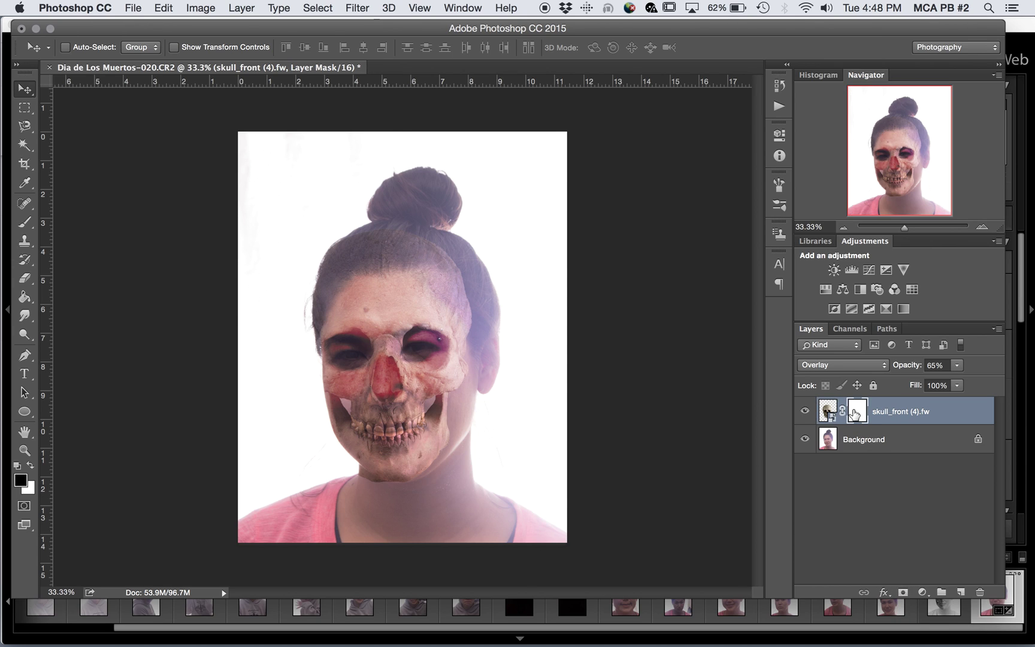
left_click(24, 224)
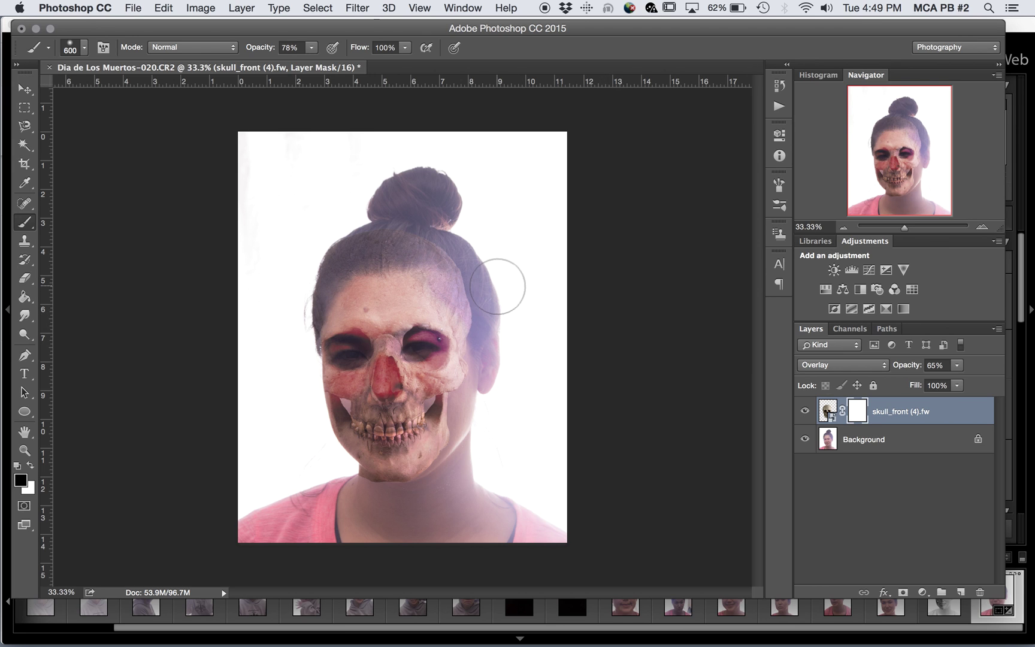
mouse_move(472, 263)
left_mouse_down()
mouse_move(492, 241)
mouse_move(485, 281)
mouse_move(474, 284)
mouse_move(485, 349)
left_mouse_up()
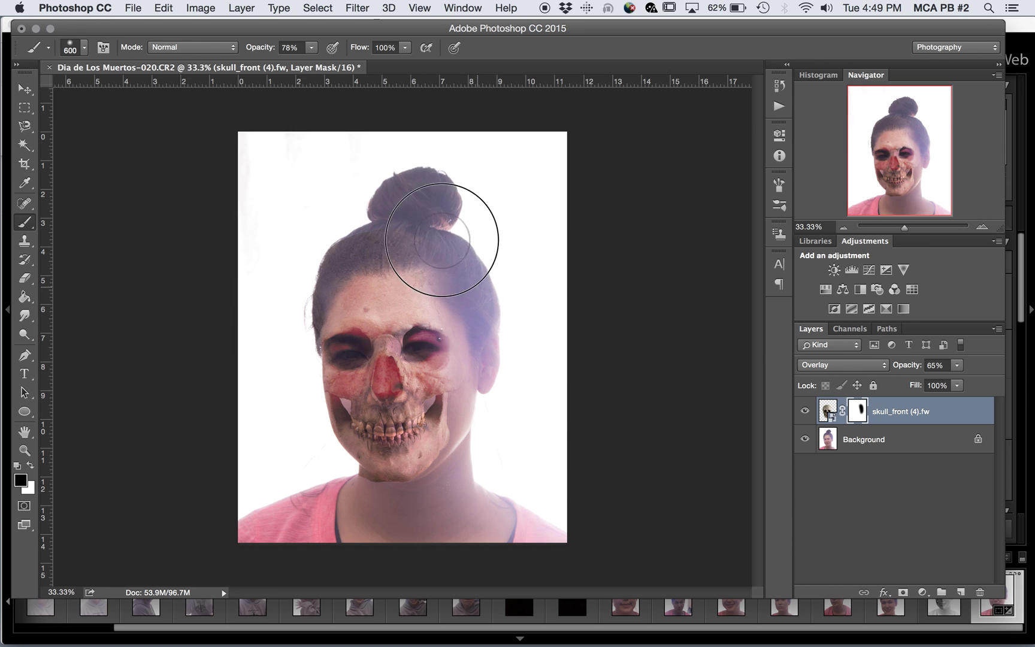
left_click(413, 223)
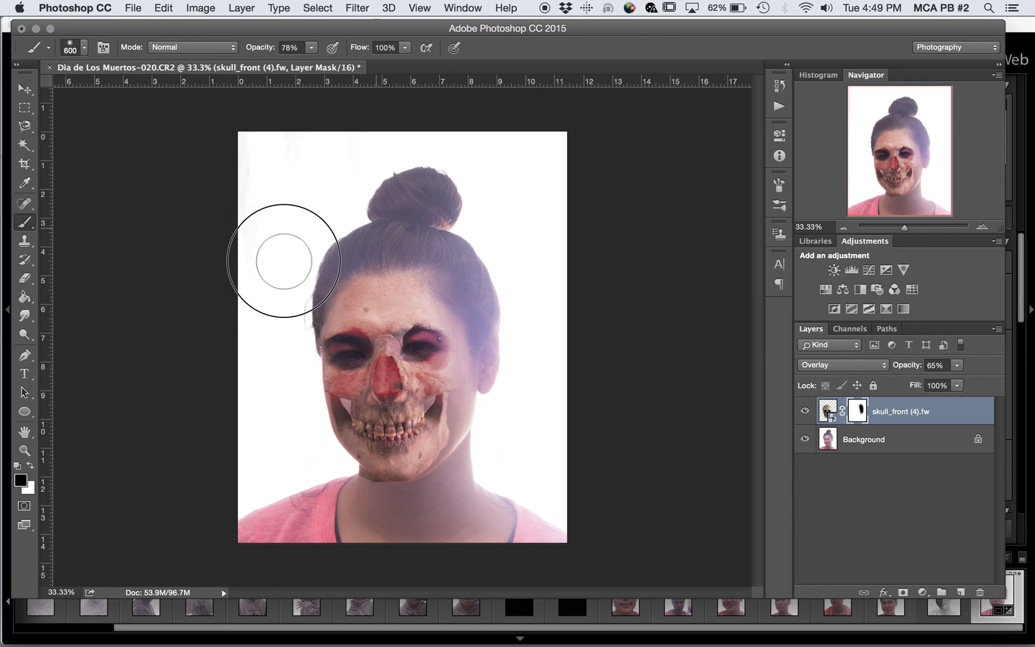
mouse_move(286, 298)
left_mouse_down()
mouse_move(299, 273)
mouse_move(284, 311)
mouse_move(306, 260)
mouse_move(389, 227)
mouse_move(490, 232)
mouse_move(531, 296)
left_mouse_up()
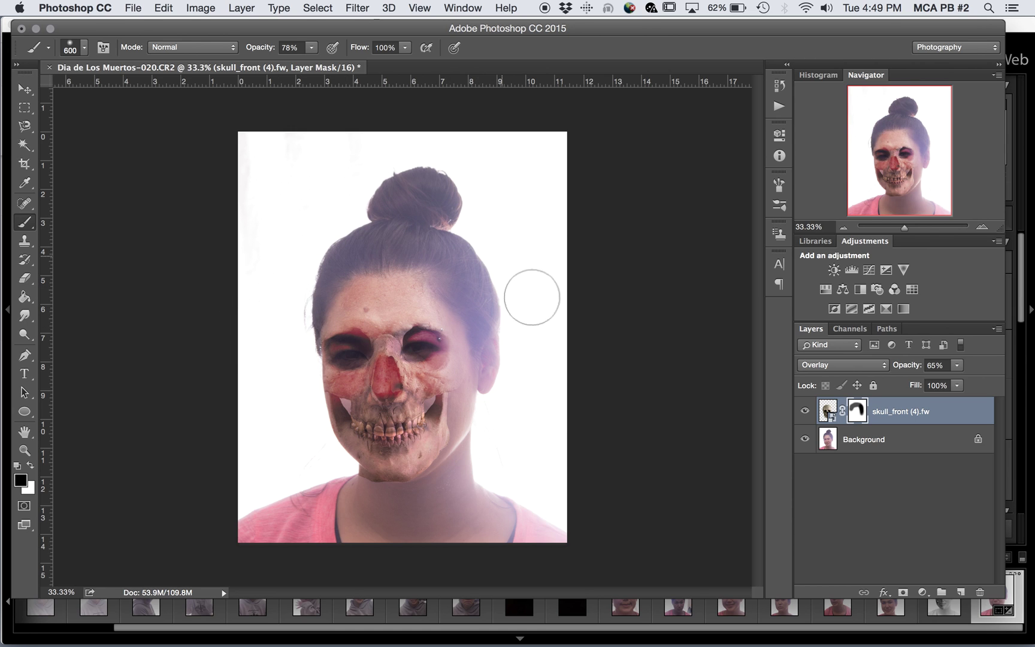
Mask out the skull's jaw and cheek edge on the side of the visible ear with a soft 700 px brush
key("super+equal")
key("super+equal")
key("super+equal")
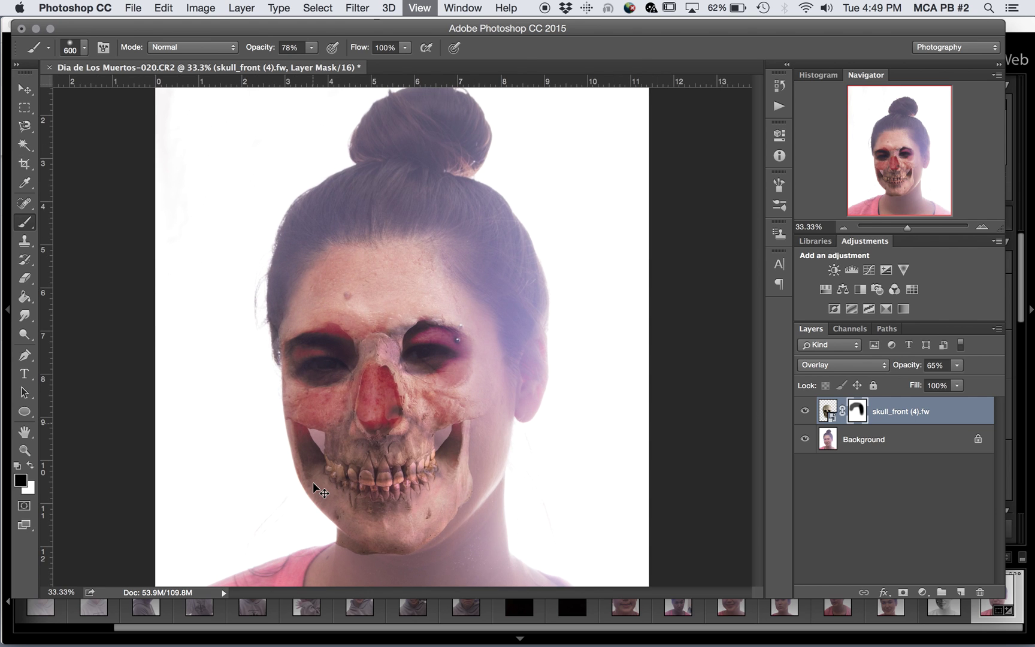
scroll(377, 456, "down", 10)
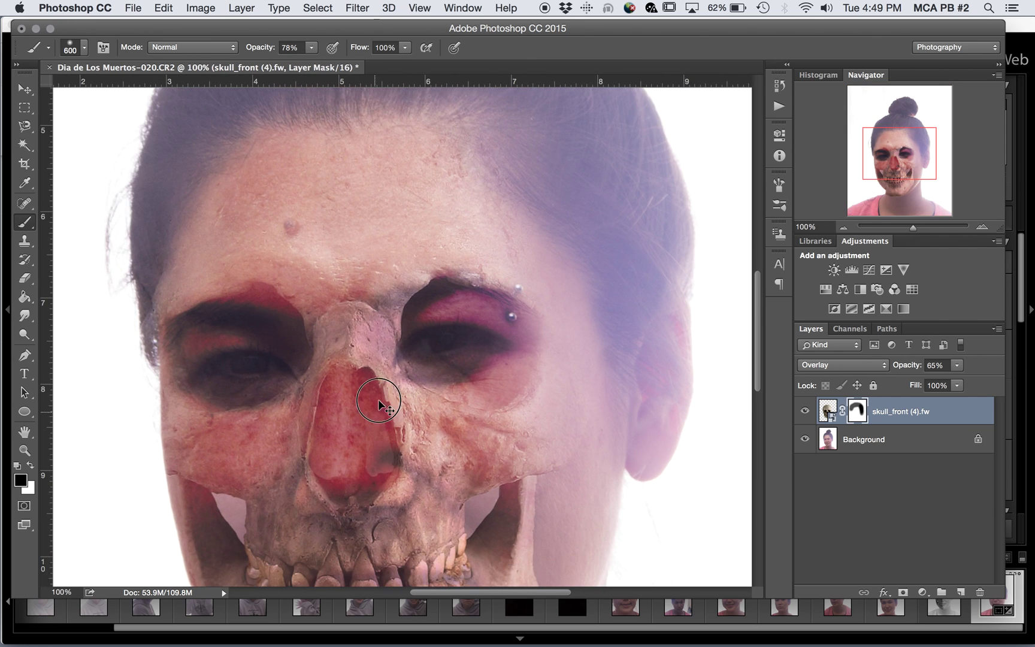
scroll(381, 347, "down", 6)
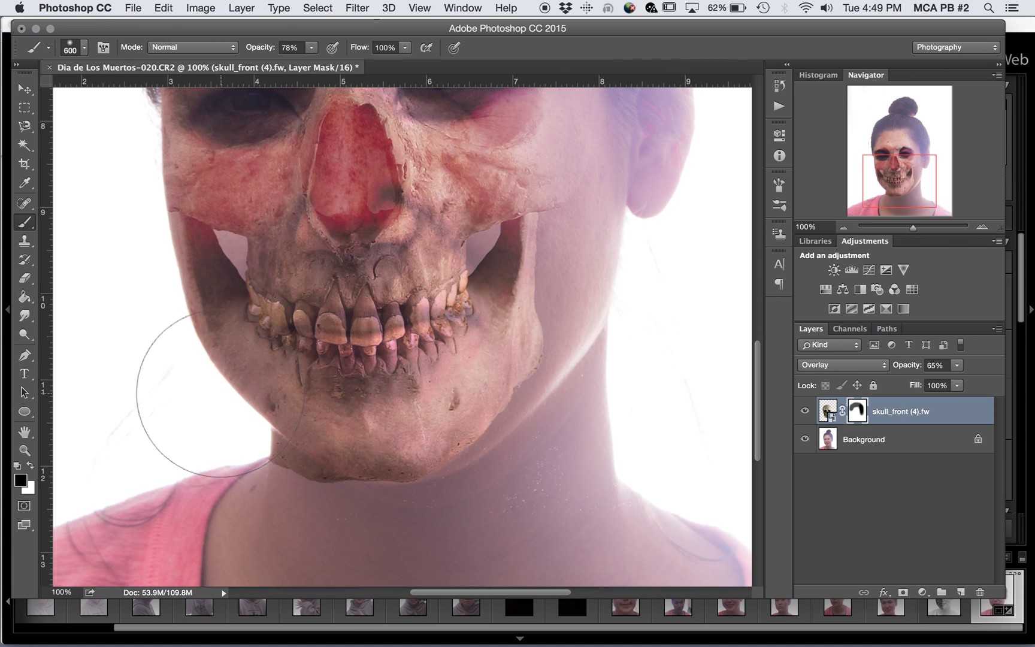
key("bracketright")
key("bracketright")
key("bracketright")
key("bracketright")
key("bracketright")
key("bracketright")
key("bracketright")
key("bracketleft")
key("bracketleft")
key("bracketleft")
key("bracketleft")
key("bracketleft")
key("bracketleft")
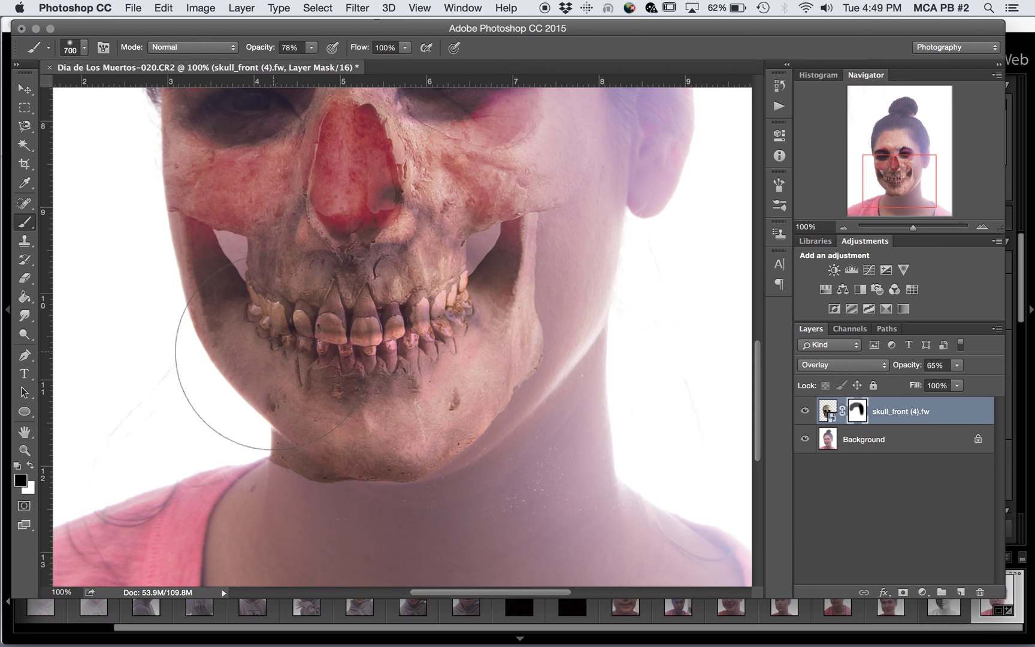
left_click(84, 49)
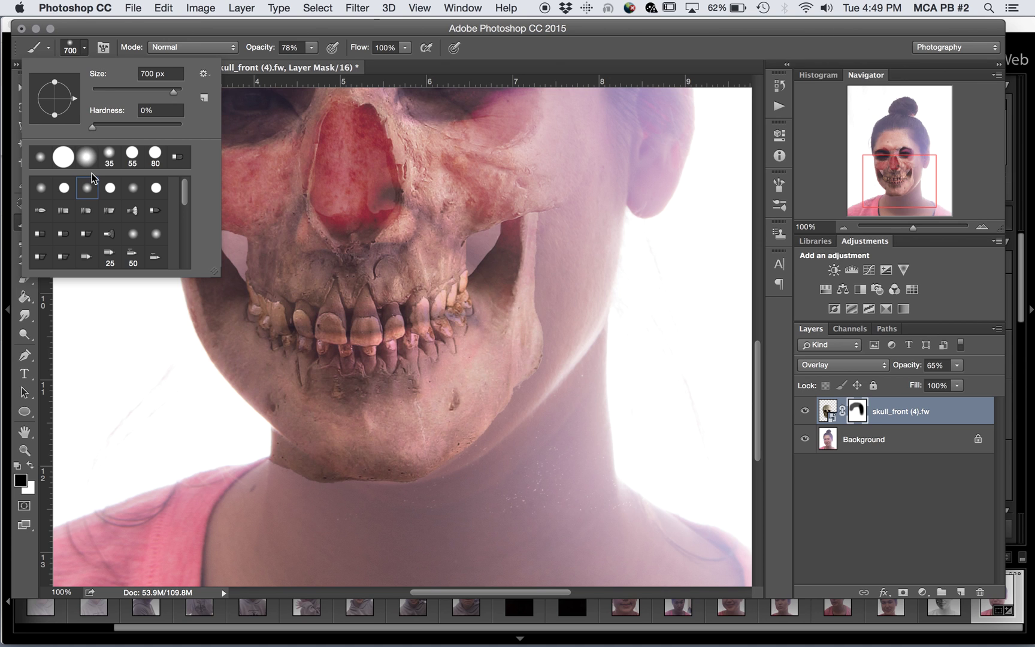
left_click(573, 371)
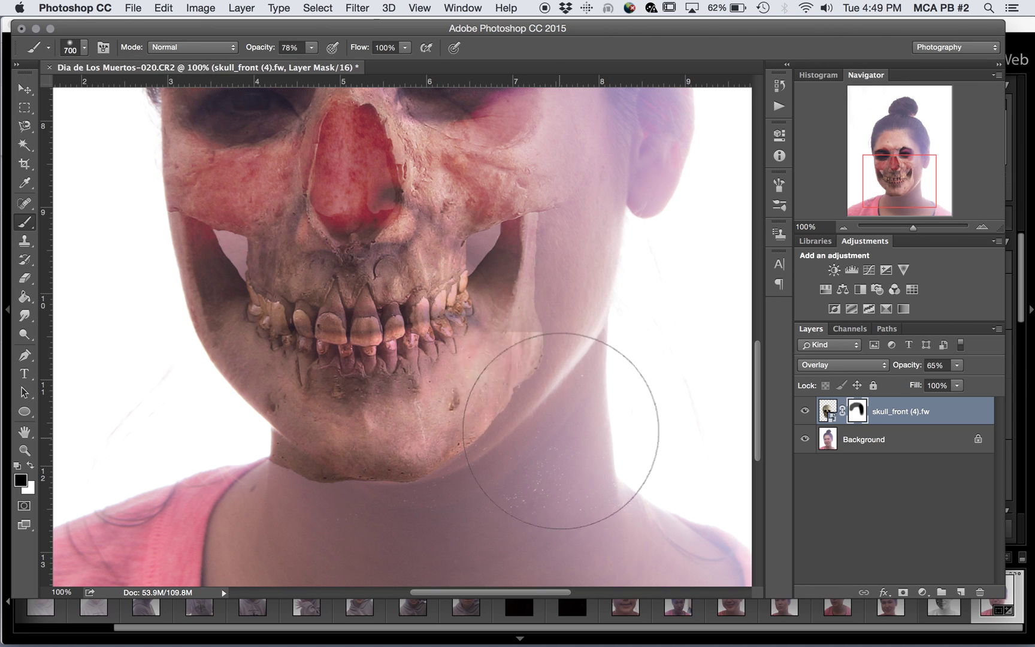
mouse_move(579, 389)
left_mouse_down()
mouse_move(573, 288)
mouse_move(579, 348)
mouse_move(594, 273)
mouse_move(586, 385)
mouse_move(605, 226)
left_mouse_up()
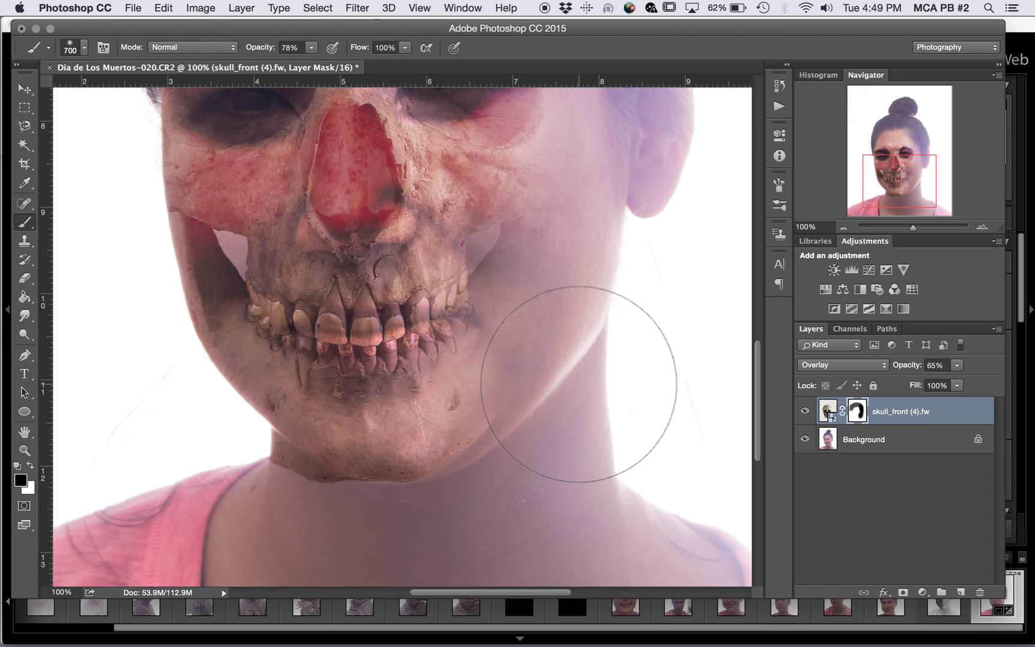
Mask the skull edge overhanging the neck below the jaw, using a 100 px brush at 100% hardness
key("bracketleft")
key("bracketleft")
key("bracketleft")
key("bracketleft")
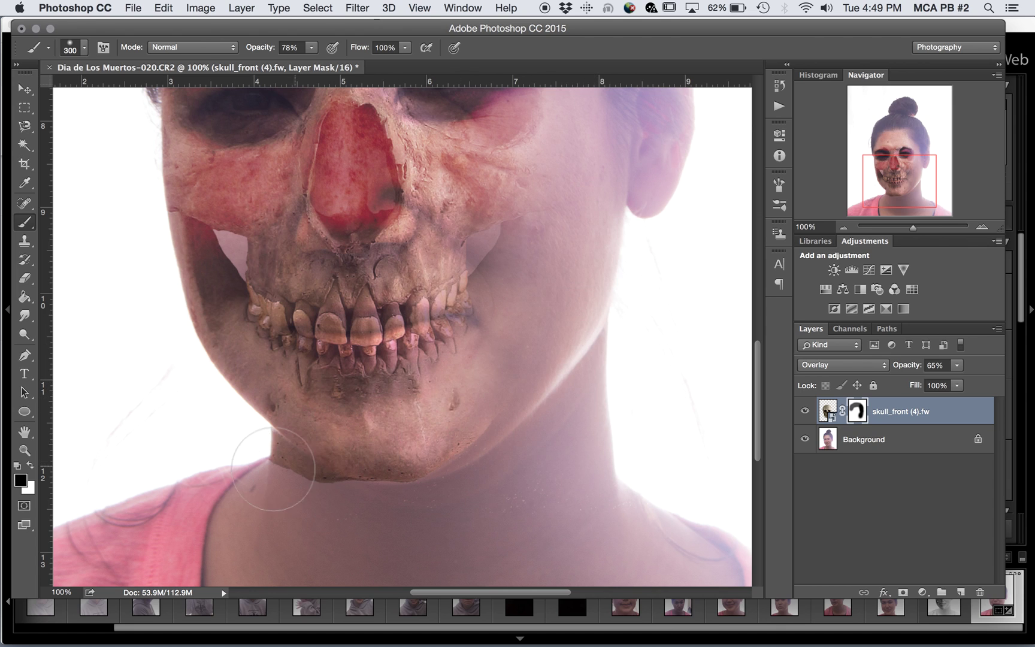
key("bracketleft")
key("bracketleft")
key("bracketleft")
key("bracketleft")
key("bracketleft")
key("bracketleft")
left_click(87, 49)
left_click_drag(95, 127, 200, 127)
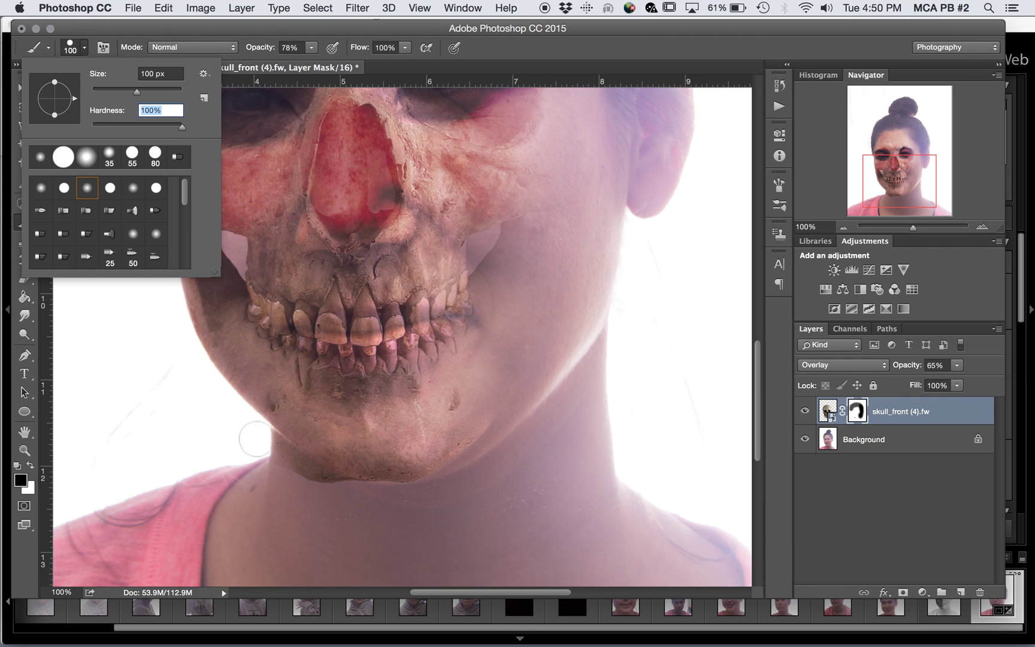
left_click(258, 446)
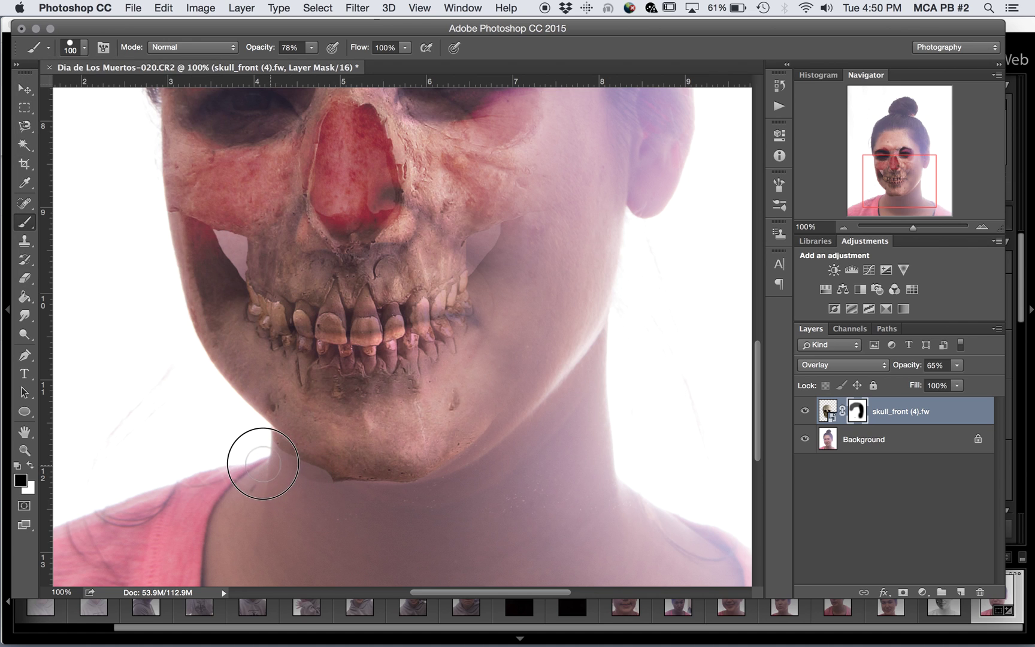
Soften the 100 px brush and mask the remaining skull edge along the underside of the chin
left_click(85, 50)
left_click_drag(181, 127, 97, 130)
left_click(255, 443)
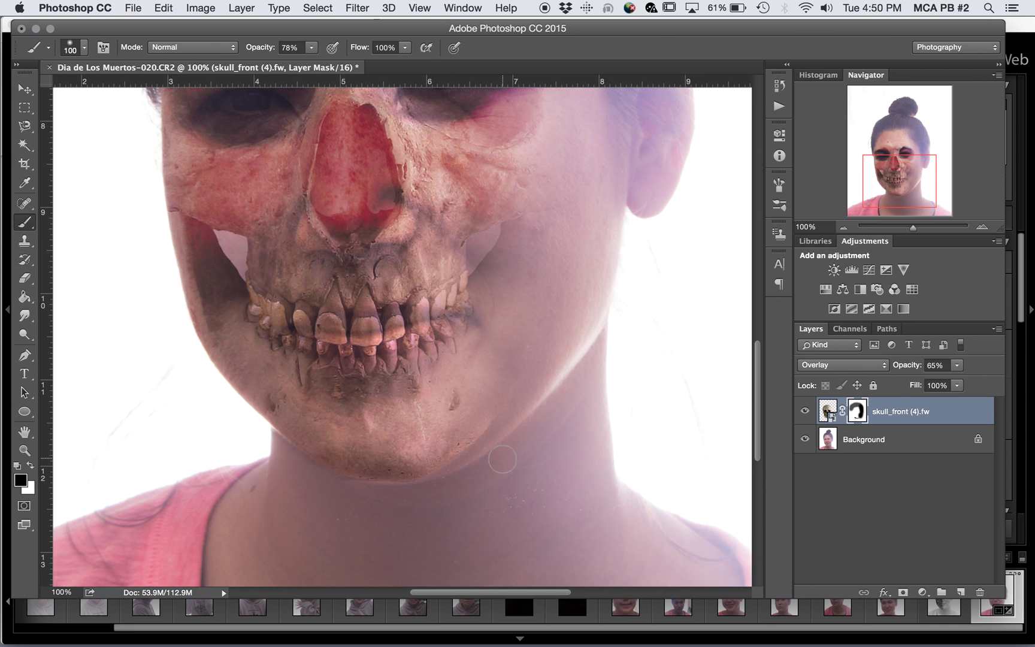
Paint the skull's jaw hollow on the ear side back into the mask with white at 100% brush opacity
key("super+minus")
key("super+minus")
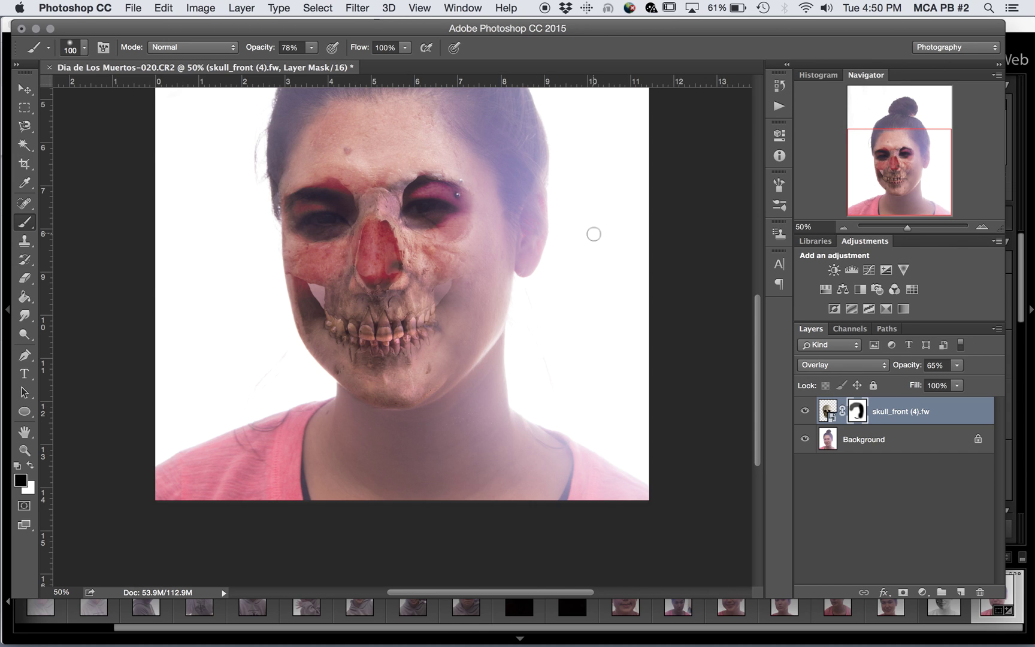
left_click_drag(256, 52, 300, 54)
left_click(30, 466)
mouse_move(457, 309)
left_mouse_down()
mouse_move(441, 325)
mouse_move(440, 283)
left_mouse_up()
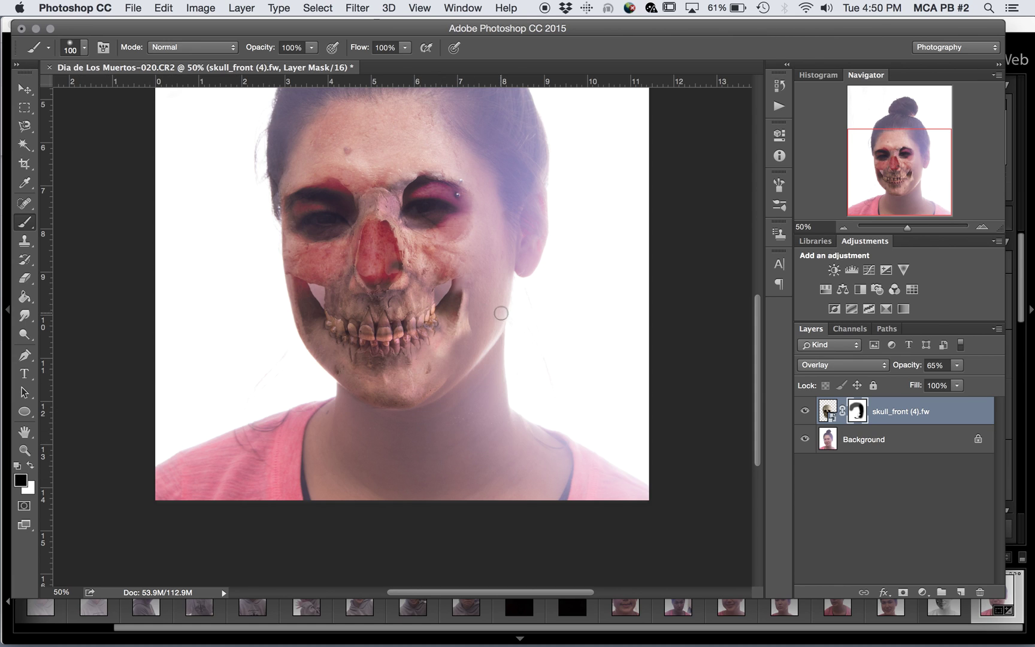
Mask out the skull's eye socket, cheek and jaw on the ear side with a black 500 px brush at 66% opacity
key("bracketright")
key("bracketright")
key("bracketright")
key("bracketright")
key("bracketright")
key("bracketright")
left_click(291, 48)
type("66")
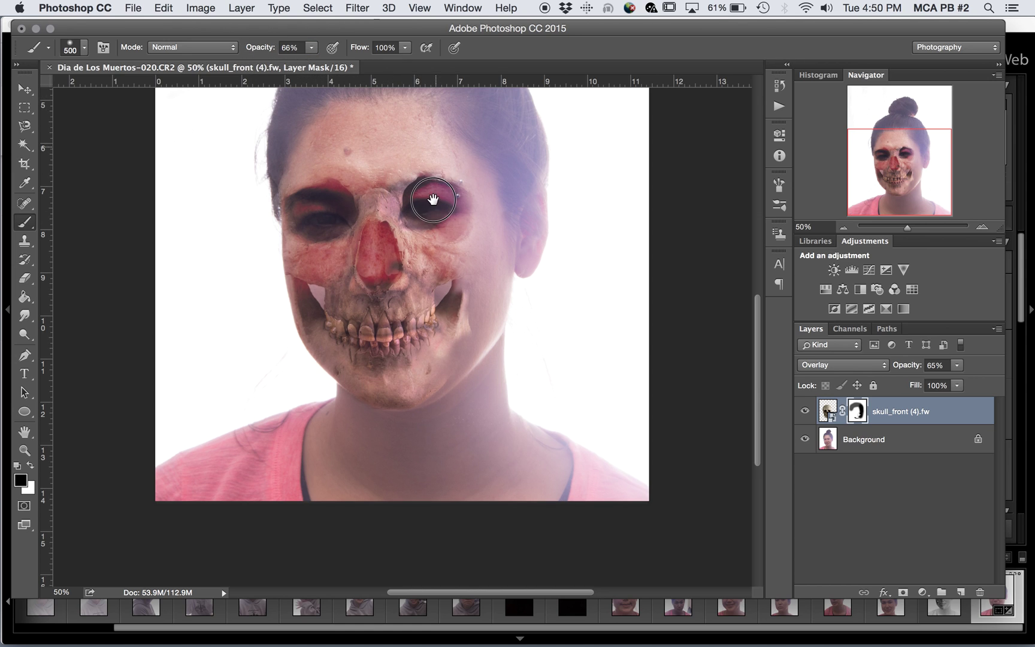
scroll(430, 198, "up", 5)
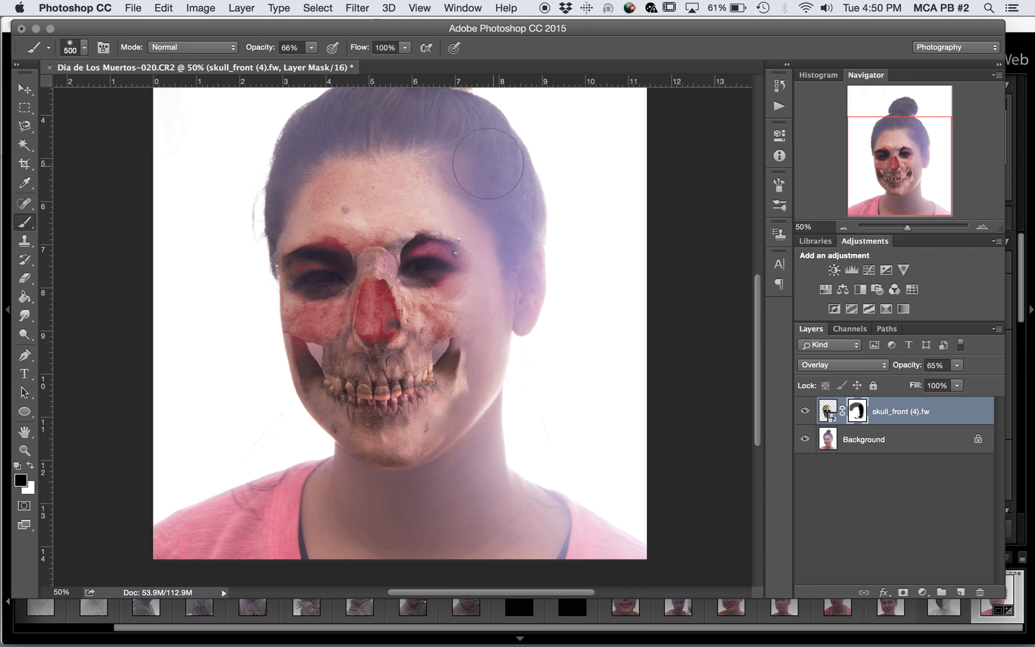
left_click(451, 204)
left_click(463, 370)
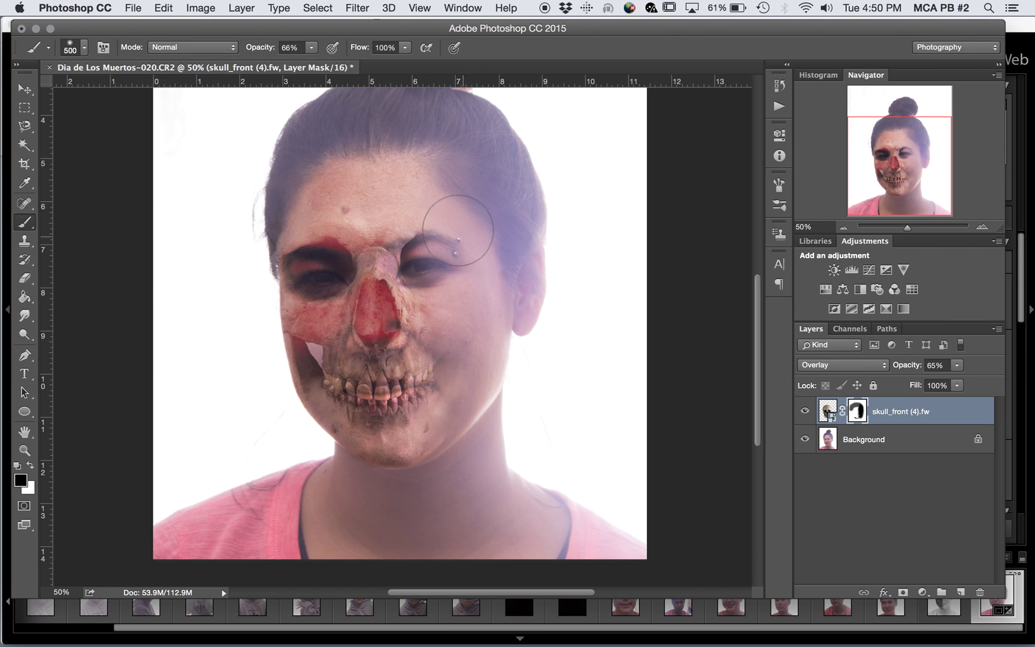
key("bracketleft")
key("bracketleft")
key("bracketleft")
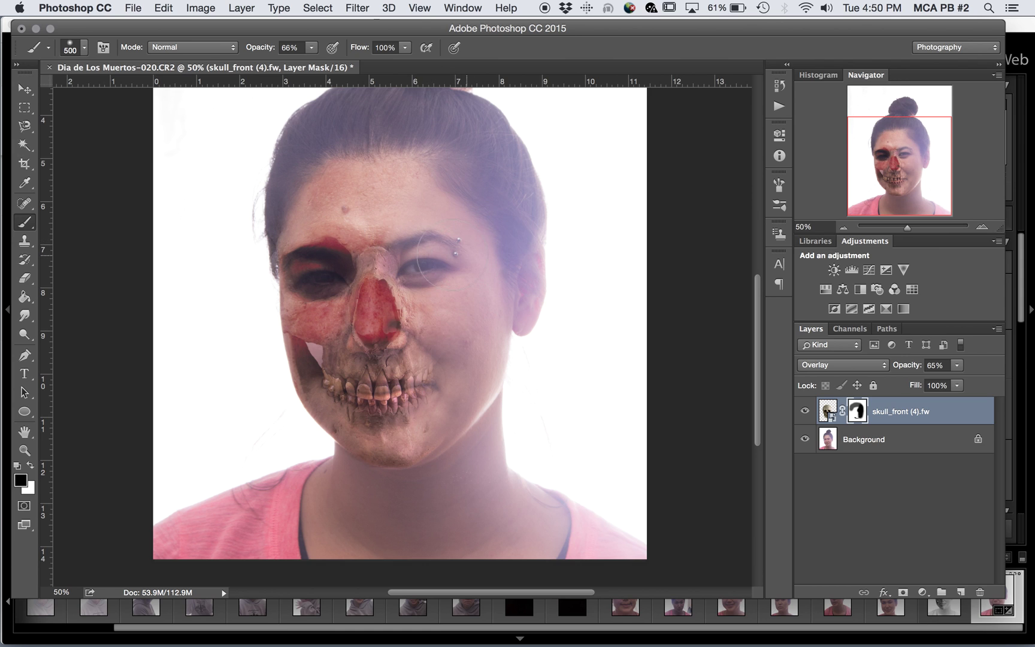
Move the masked skull layer slightly down so its jaw and teeth sit lower on the face
left_click(25, 89)
left_click_drag(312, 313, 310, 321)
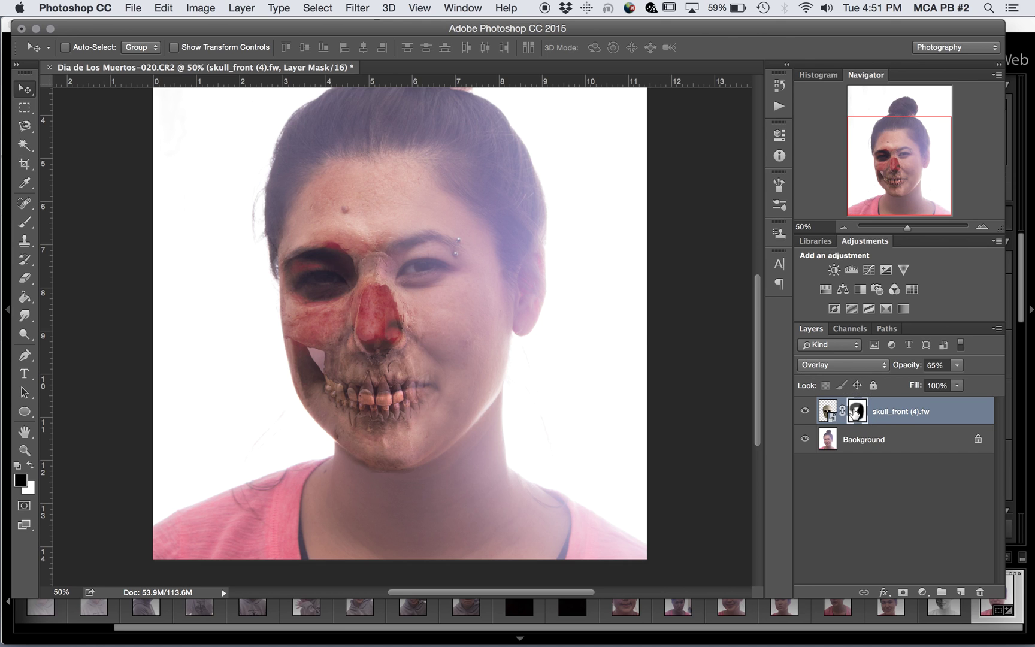
key("super+minus")
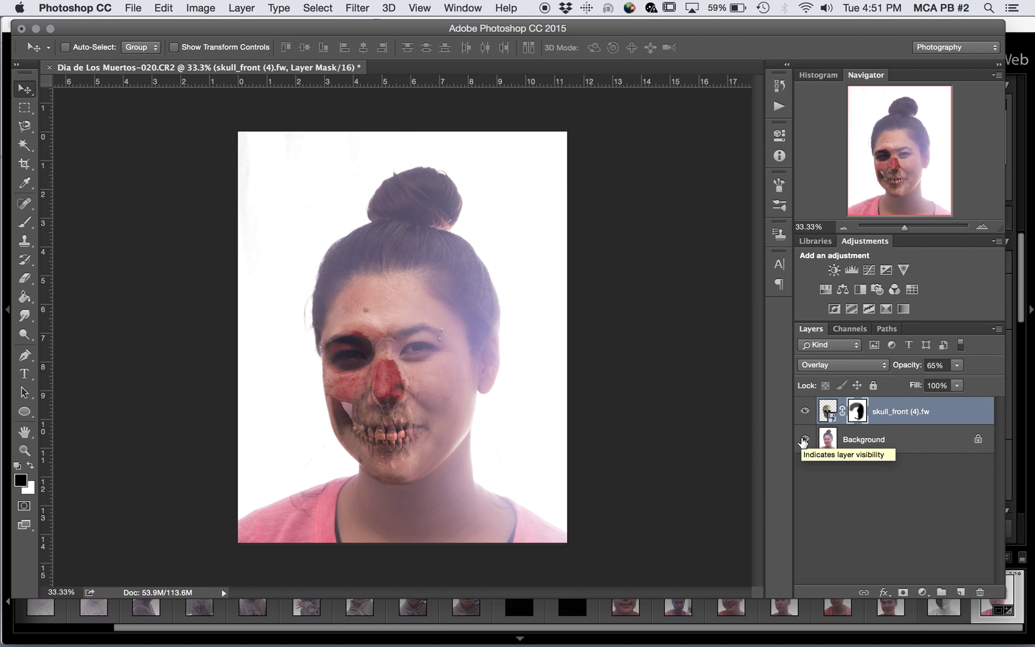
Add a Levels adjustment layer above the skull, raising the black input to about 11 and lowering the white input to brighten the highlights
left_click(923, 592)
scroll(931, 599, "down", 5)
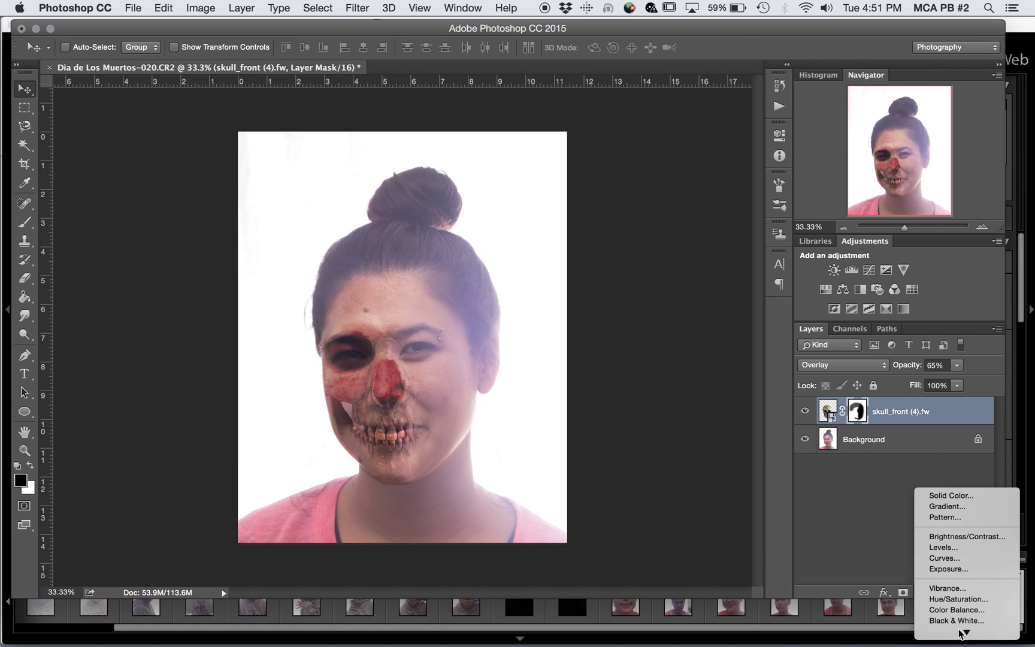
left_click(946, 505)
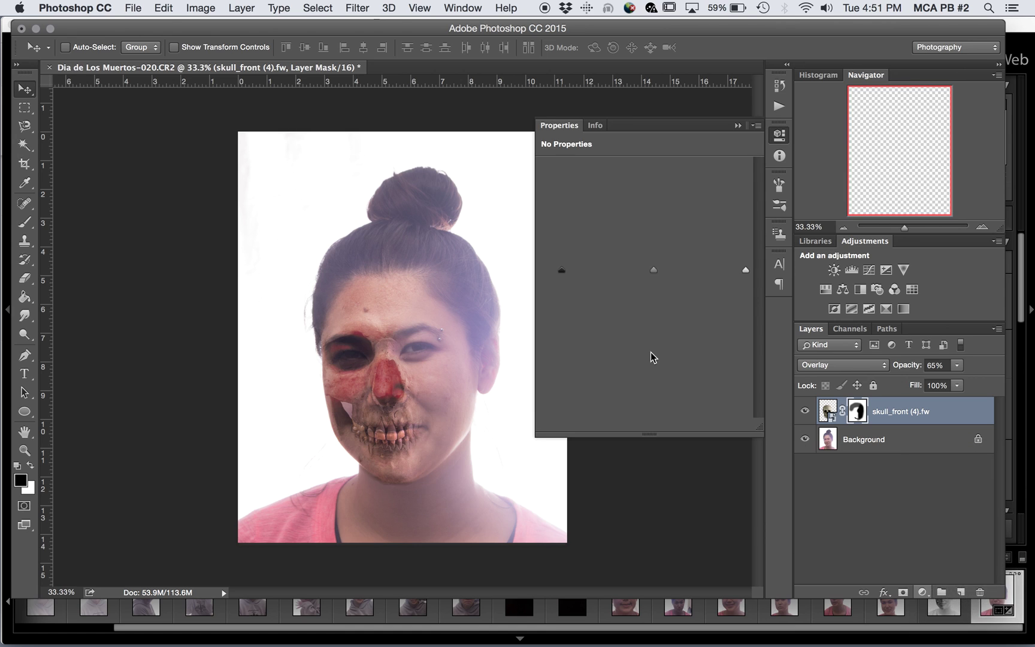
left_click_drag(567, 271, 571, 273)
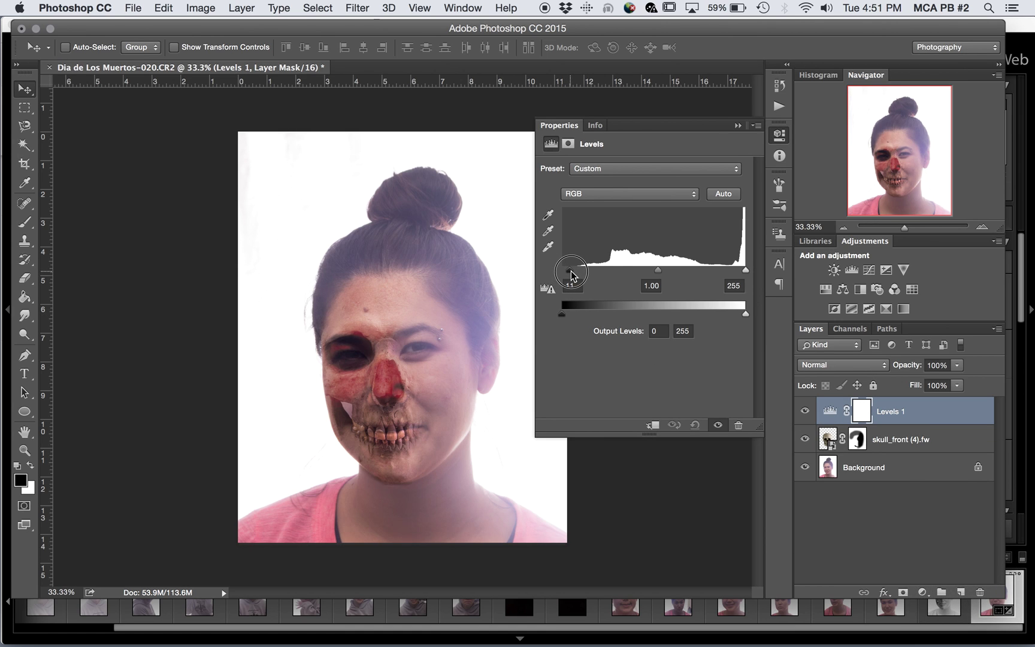
left_click_drag(746, 270, 731, 271)
left_click(734, 123)
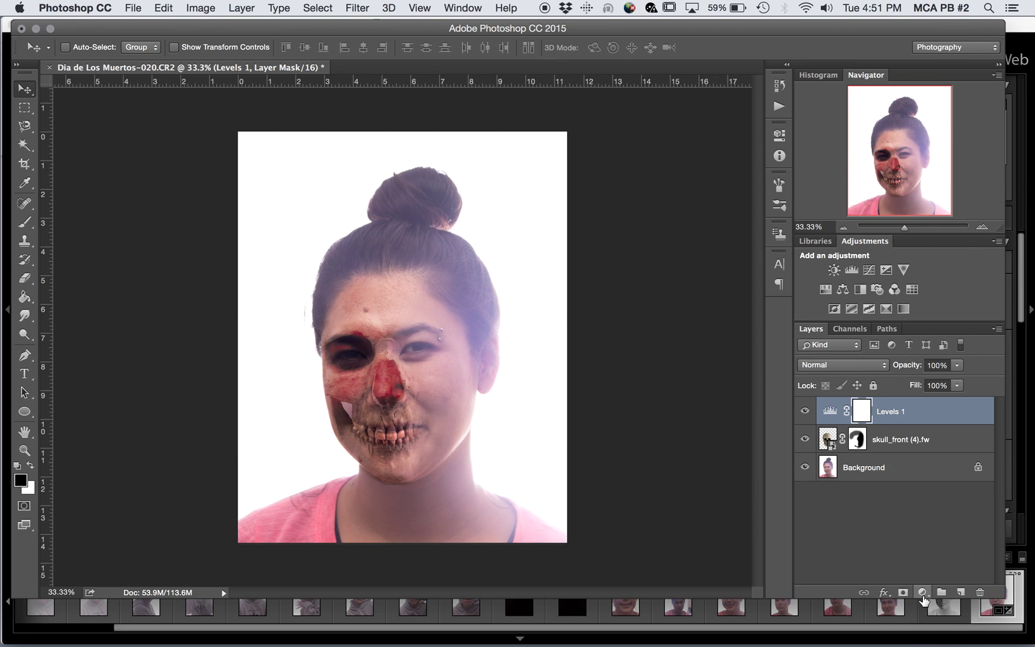
Add a Black & White adjustment layer with Reds 52, Yellows -58, Cyans 21 and Magentas 50
left_click(923, 592)
mouse_move(952, 644)
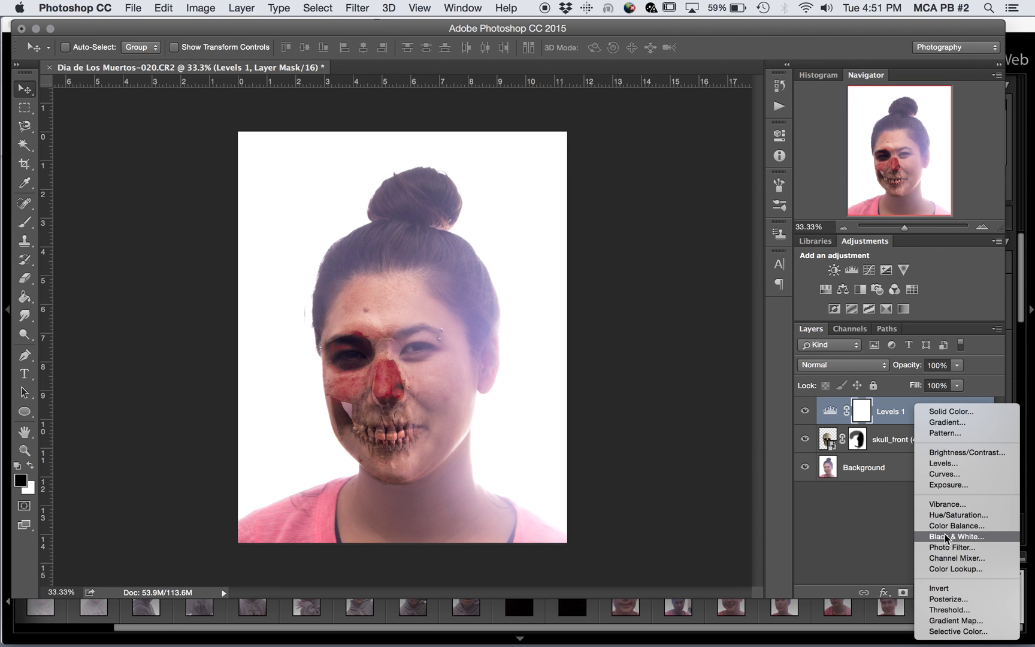
left_click(943, 511)
mouse_move(639, 223)
left_mouse_down()
mouse_move(667, 223)
mouse_move(637, 223)
mouse_move(645, 226)
left_mouse_up()
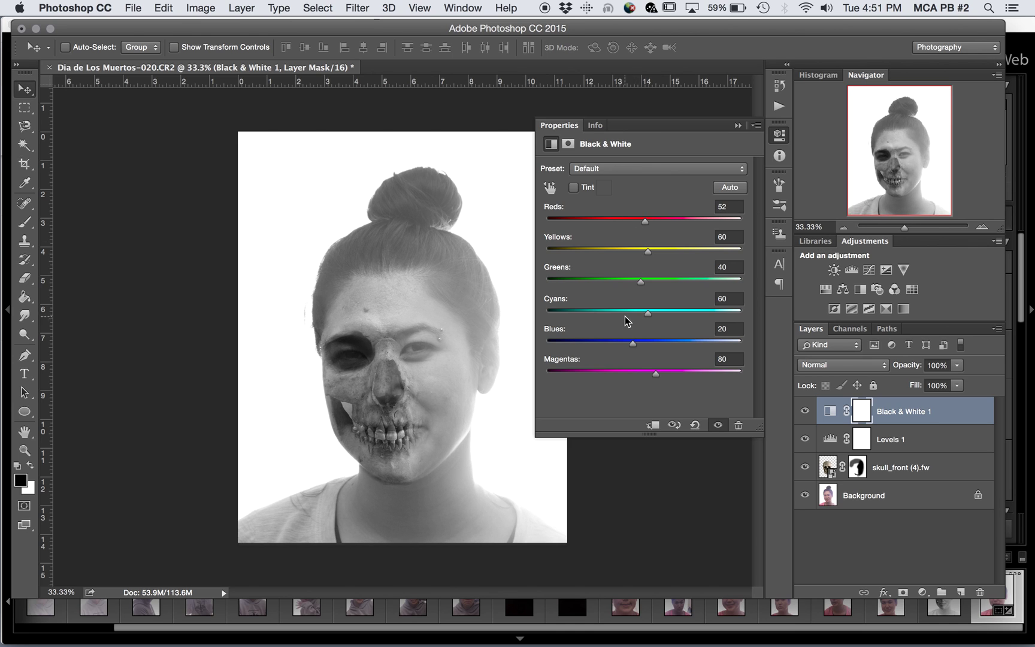
mouse_move(648, 317)
left_mouse_down()
mouse_move(612, 312)
mouse_move(633, 312)
left_mouse_up()
mouse_move(655, 371)
left_mouse_down()
mouse_move(571, 377)
mouse_move(669, 384)
mouse_move(629, 386)
mouse_move(645, 386)
left_mouse_up()
left_click_drag(650, 254, 602, 259)
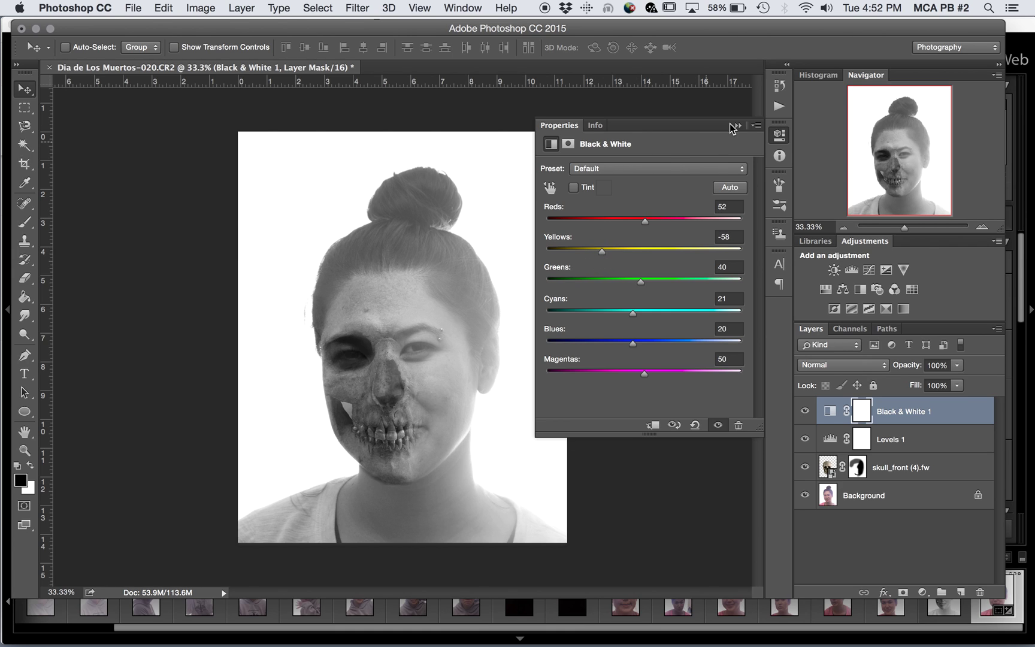
left_click(739, 125)
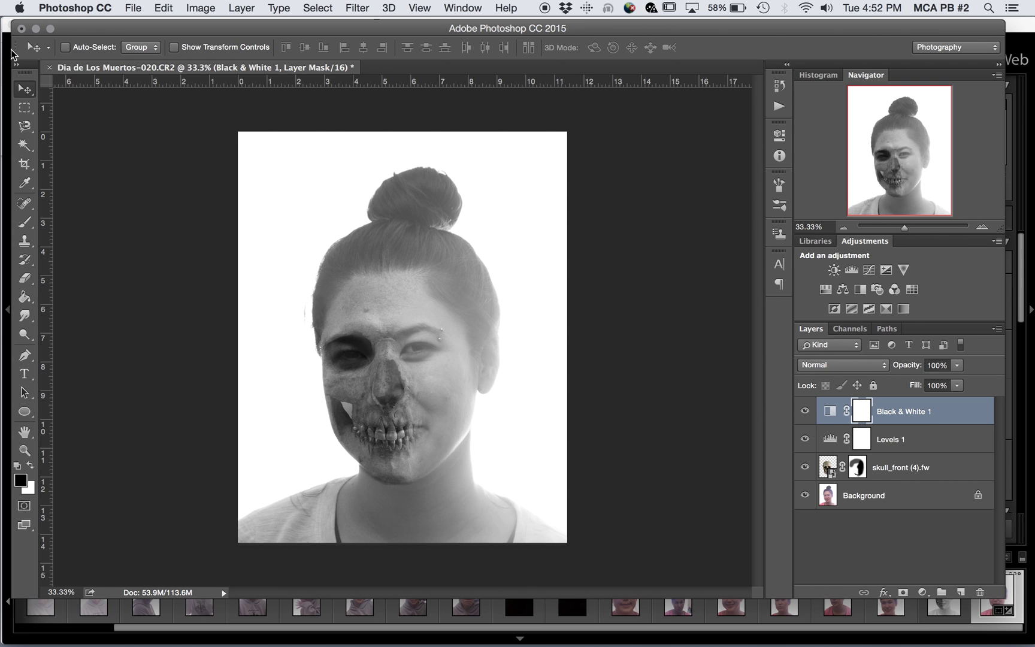
Save the layered composite in Photoshop format as Dia de Los Muertos-Demo.psd with Maximize Compatibility, replacing the existing file
left_click(132, 8)
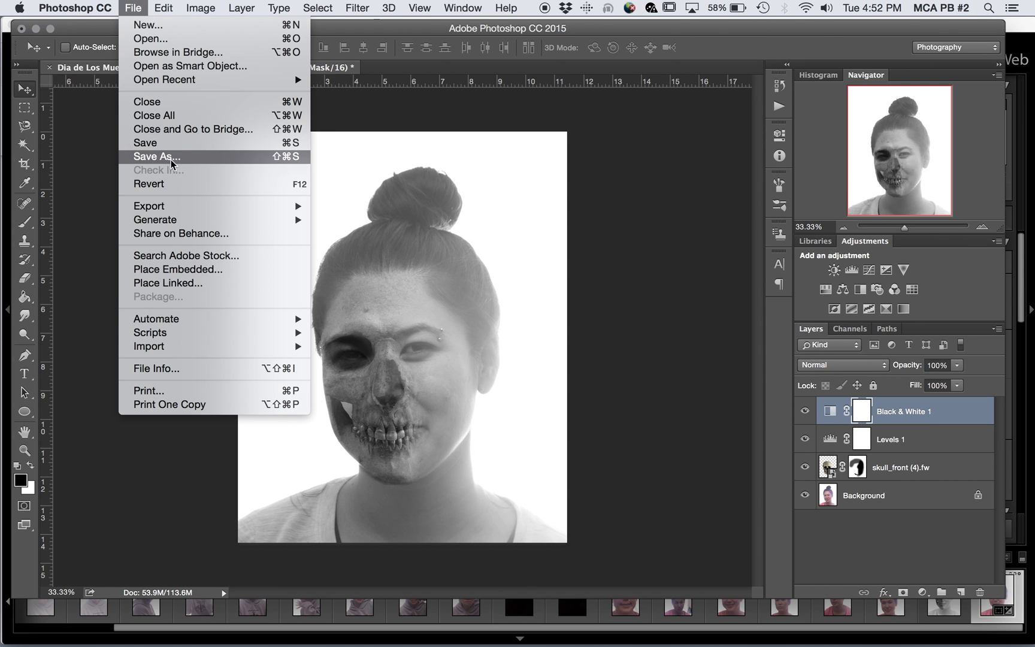
left_click(170, 157)
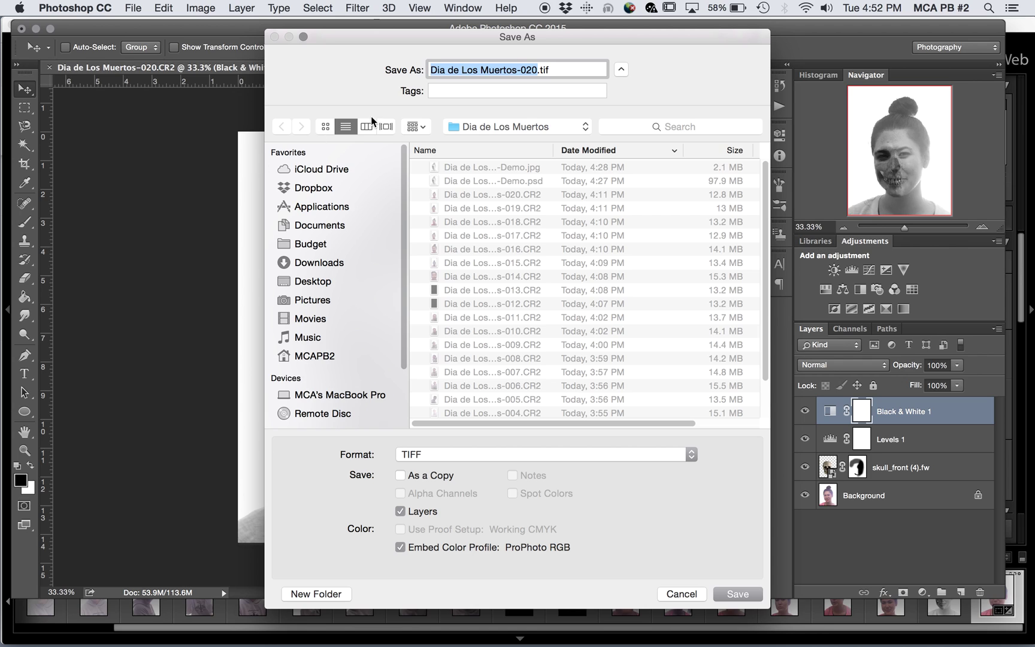
left_click(516, 181)
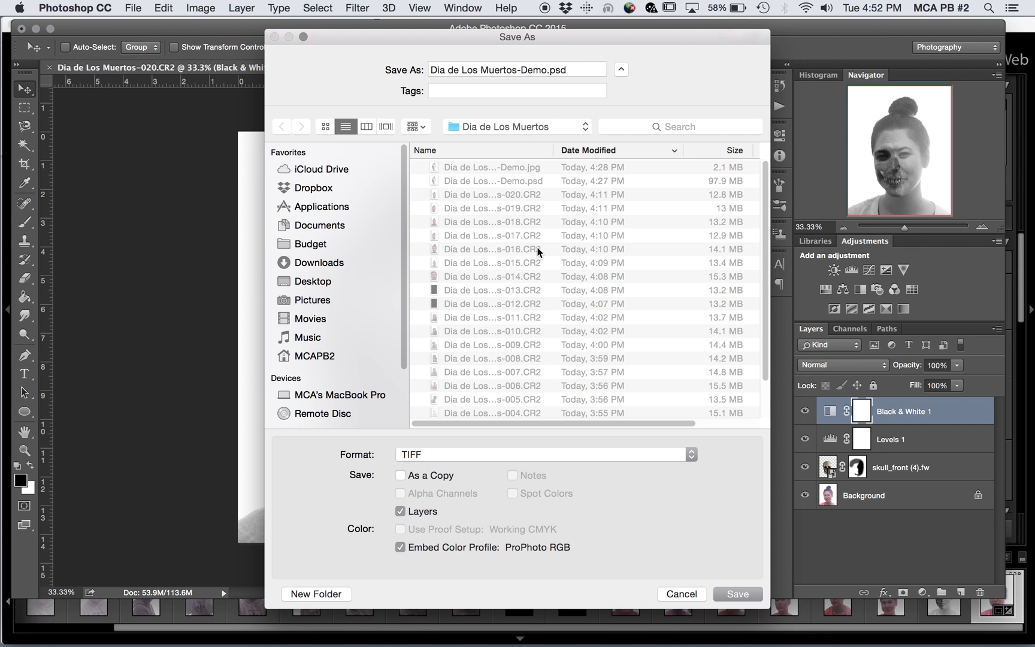
left_click(607, 460)
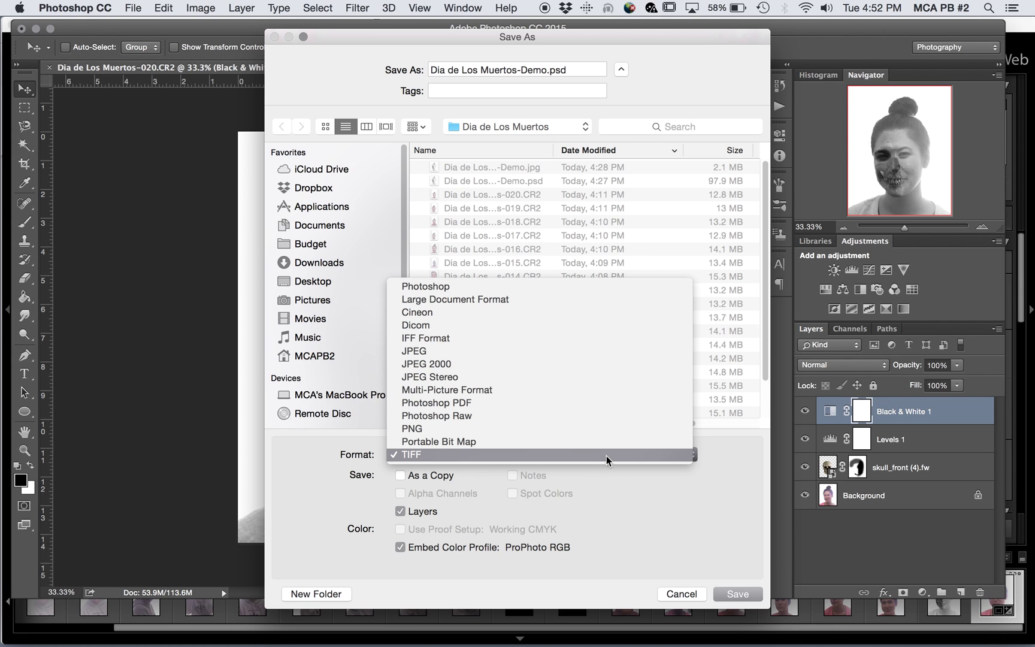
left_click(469, 290)
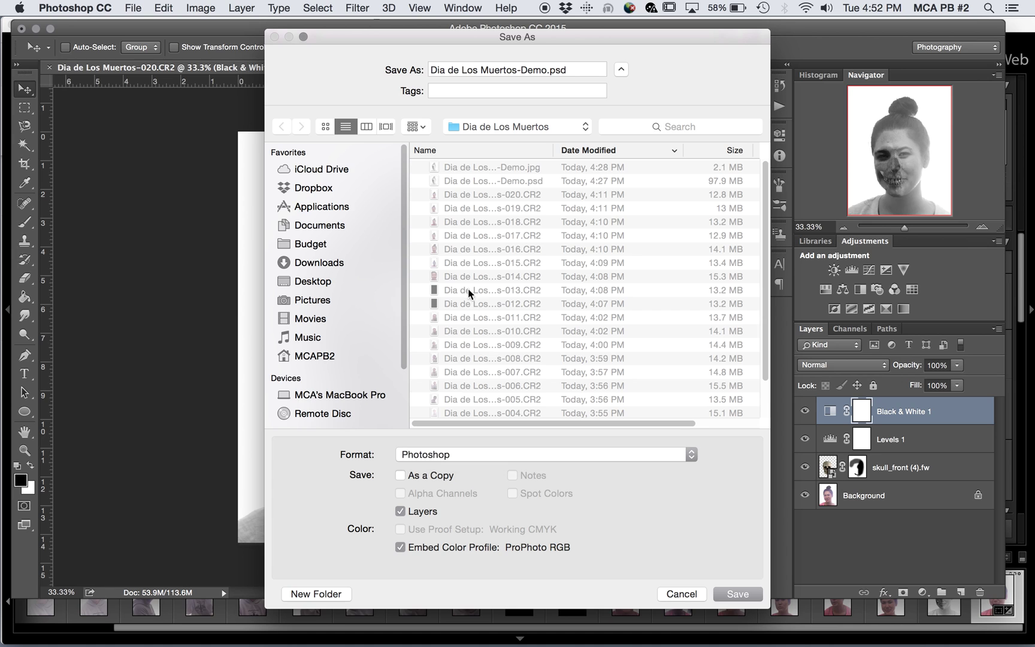
left_click(731, 593)
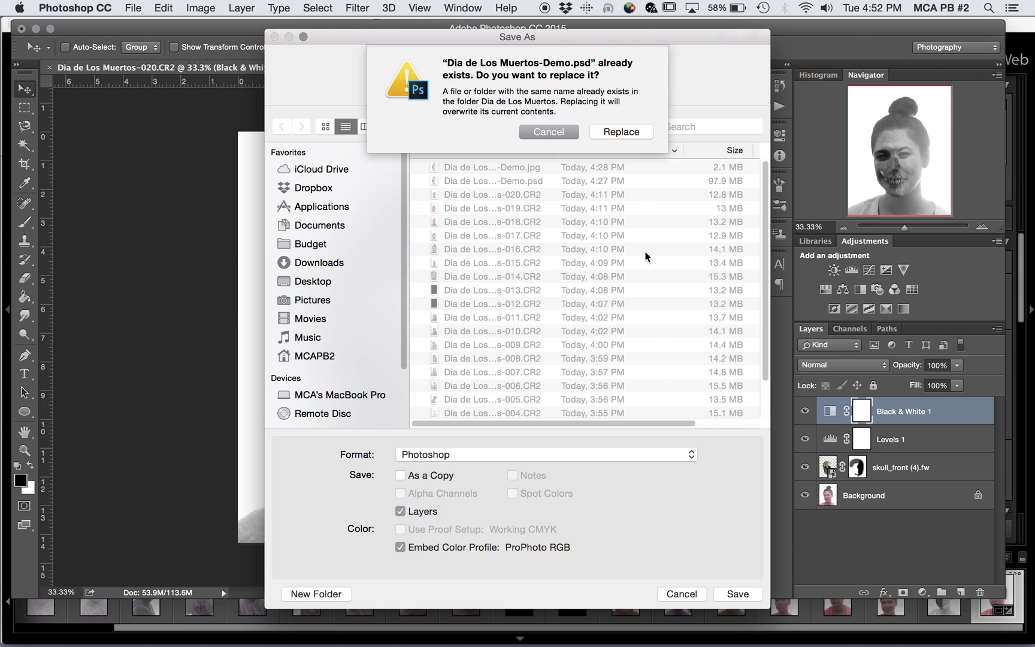
left_click(620, 131)
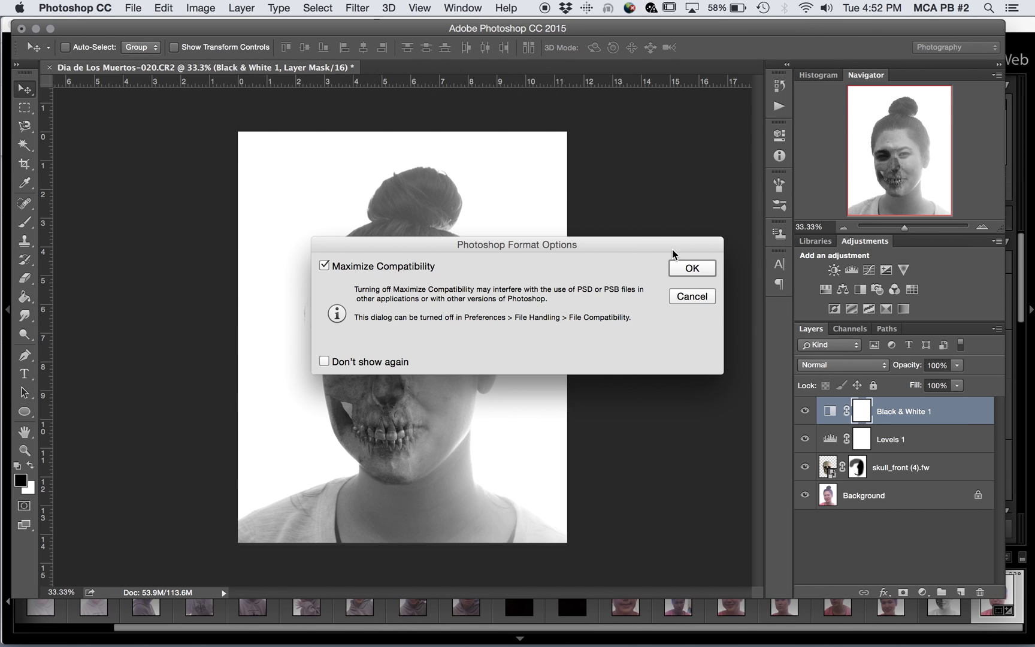
left_click(680, 267)
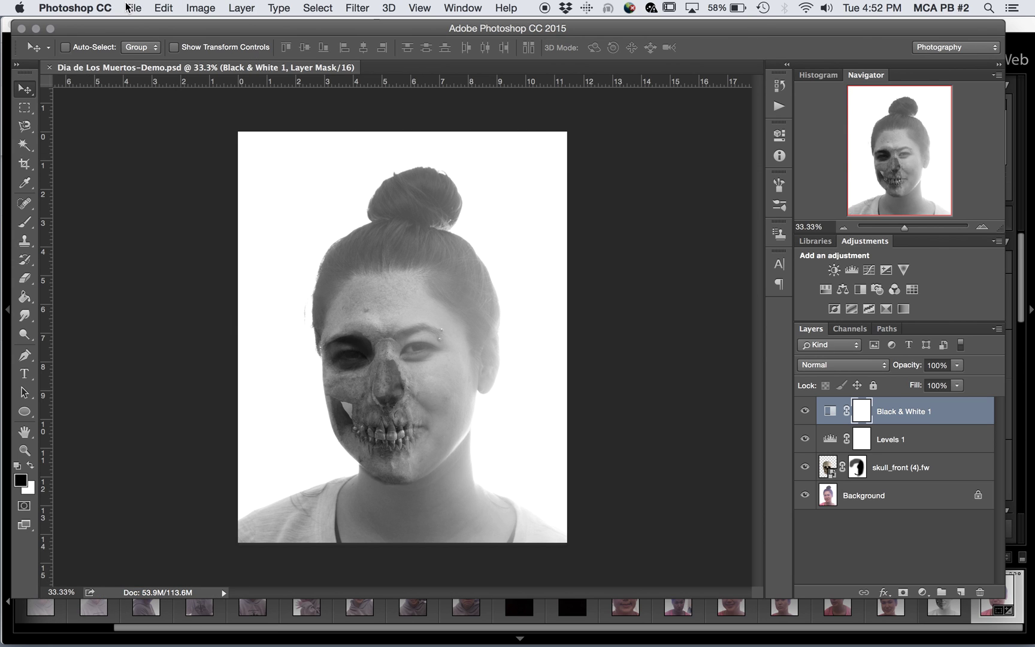
Flatten the image and save it as the JPEG Dia de Los Muertos-Demo.jpg at quality 12, Baseline Standard, replacing the existing file
left_click(237, 9)
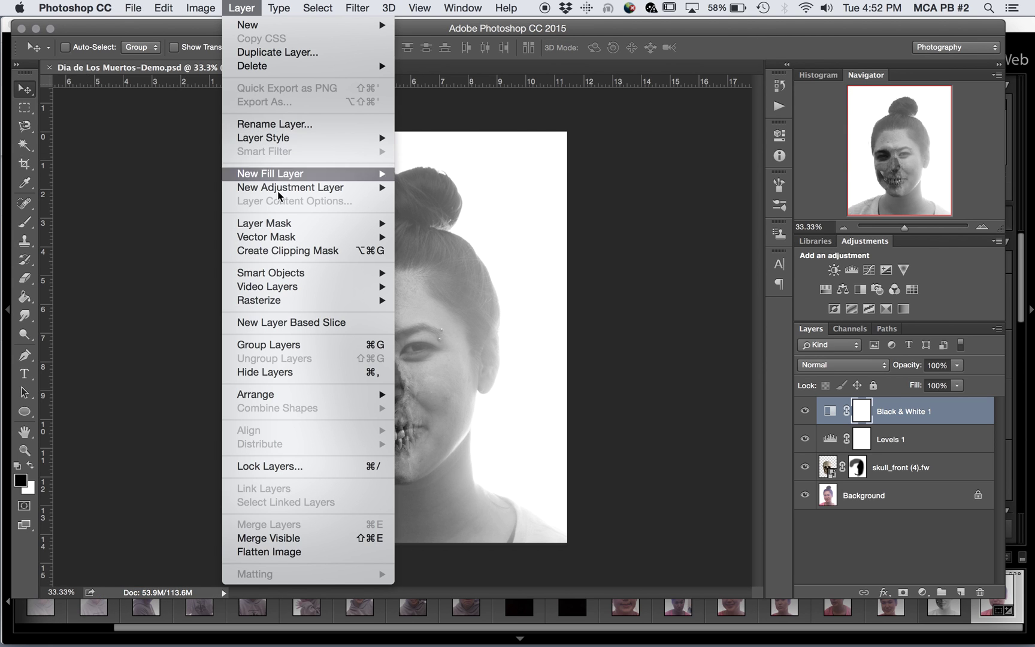
left_click(259, 551)
left_click(132, 8)
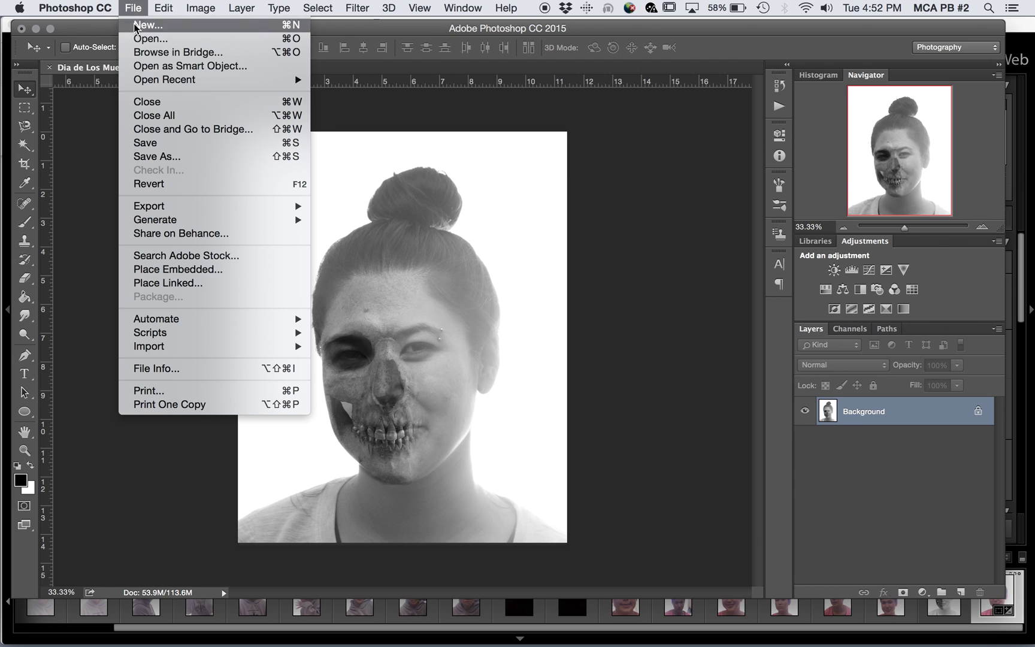
left_click(157, 155)
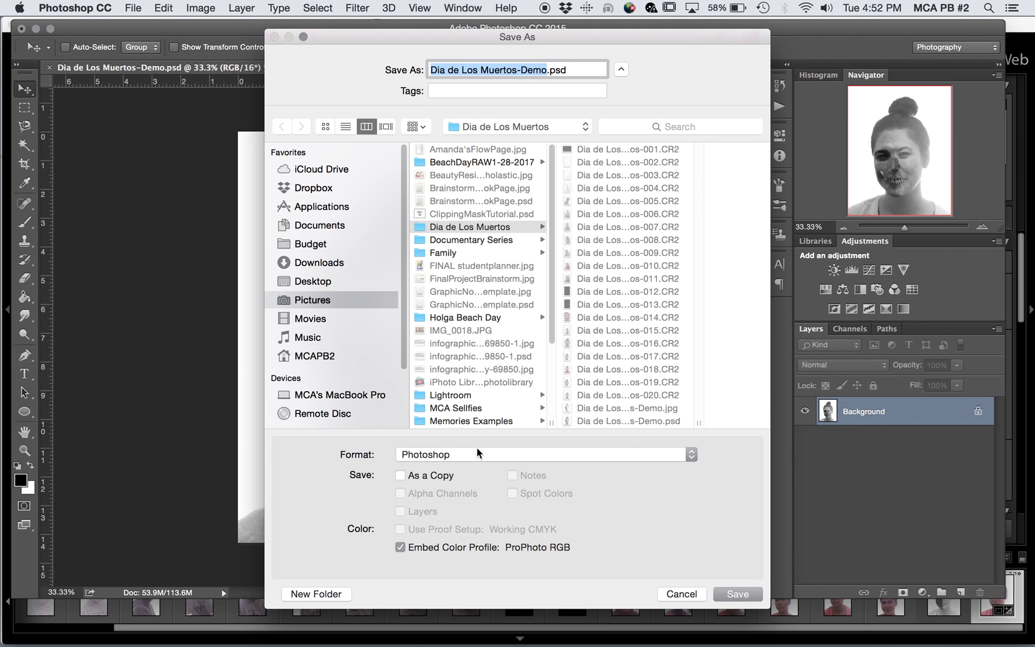
left_click(476, 454)
left_click(446, 519)
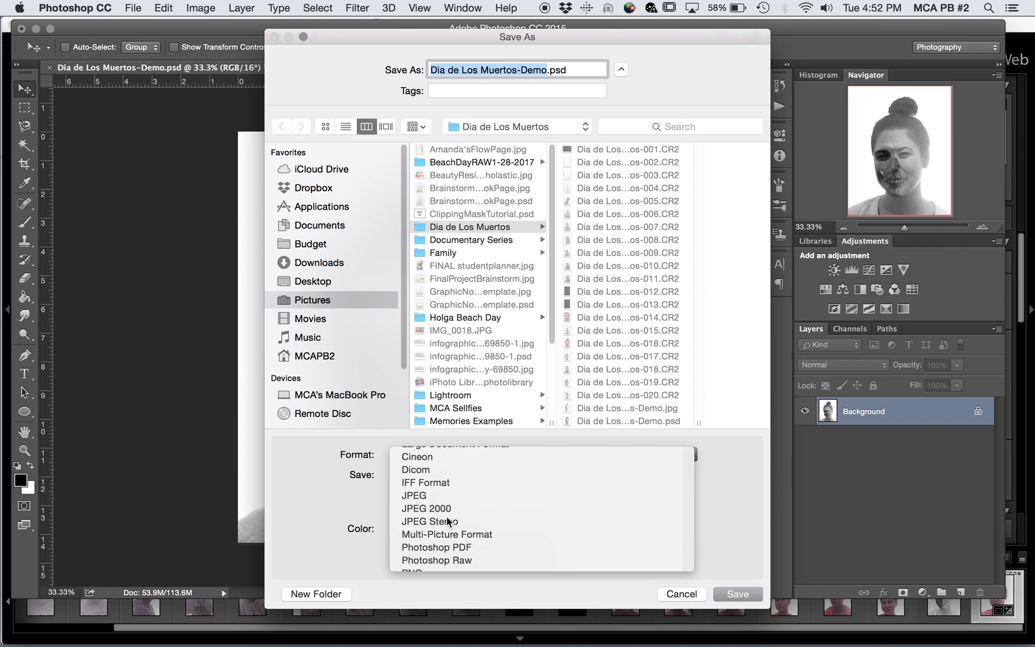
left_click(731, 592)
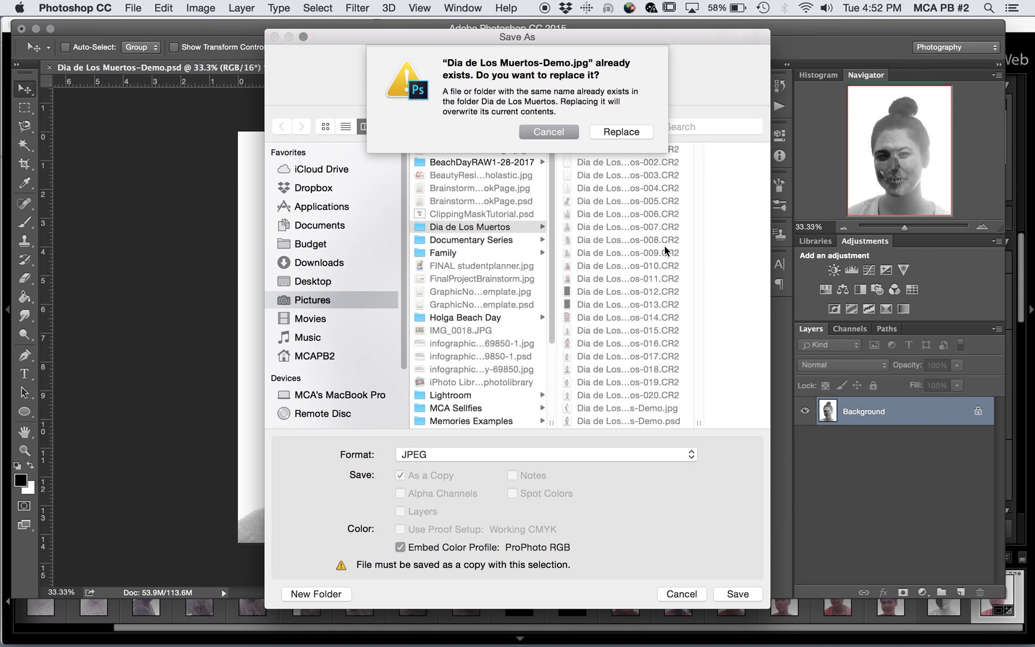
left_click(621, 131)
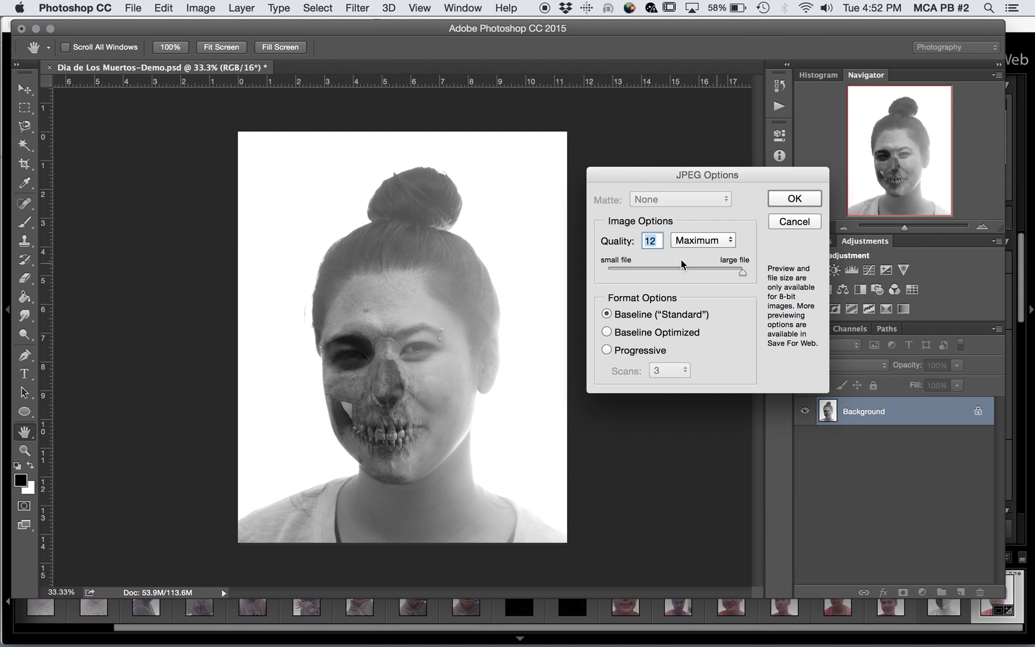
left_click(794, 198)
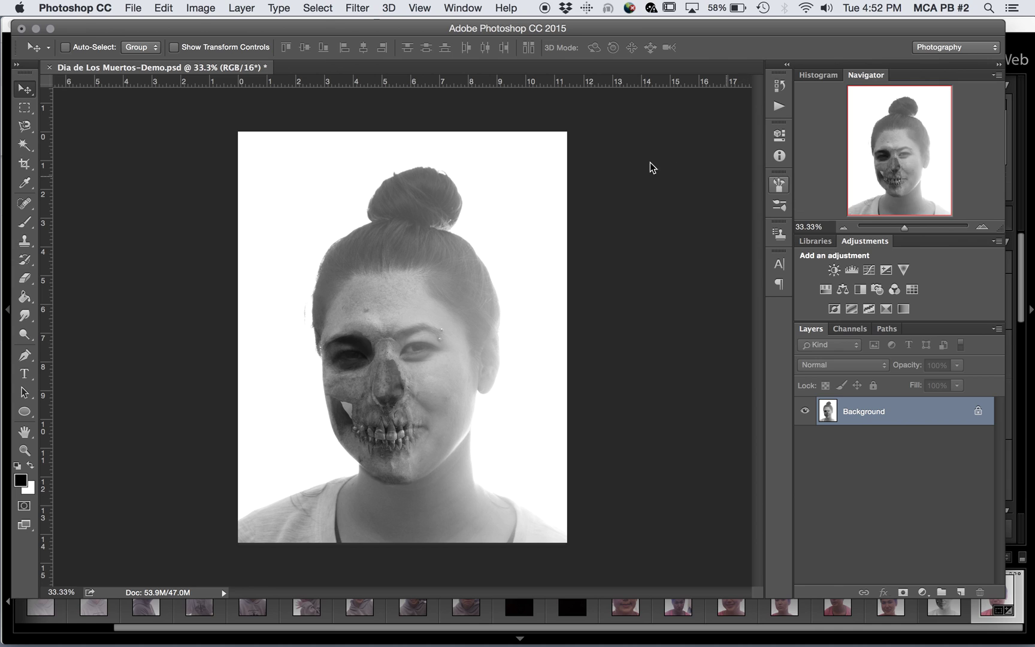